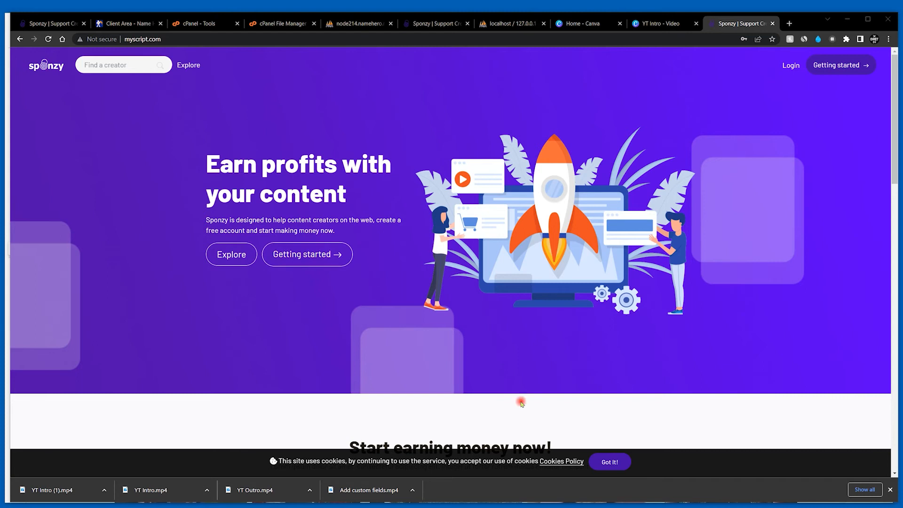
# - Accept the cookie notice on myscript.com and open the login form at its user name and password fields
pyautogui.click(610, 464)
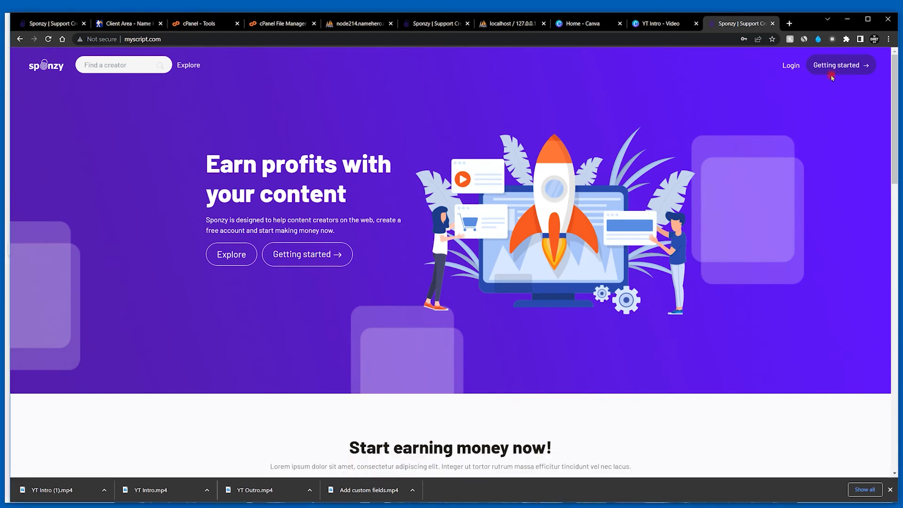
pyautogui.click(790, 64)
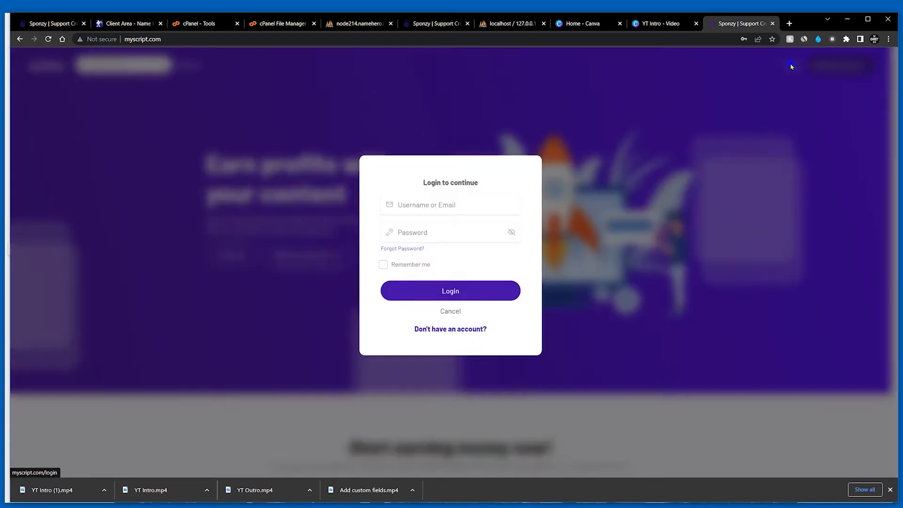
pyautogui.click(431, 215)
pyautogui.click(478, 238)
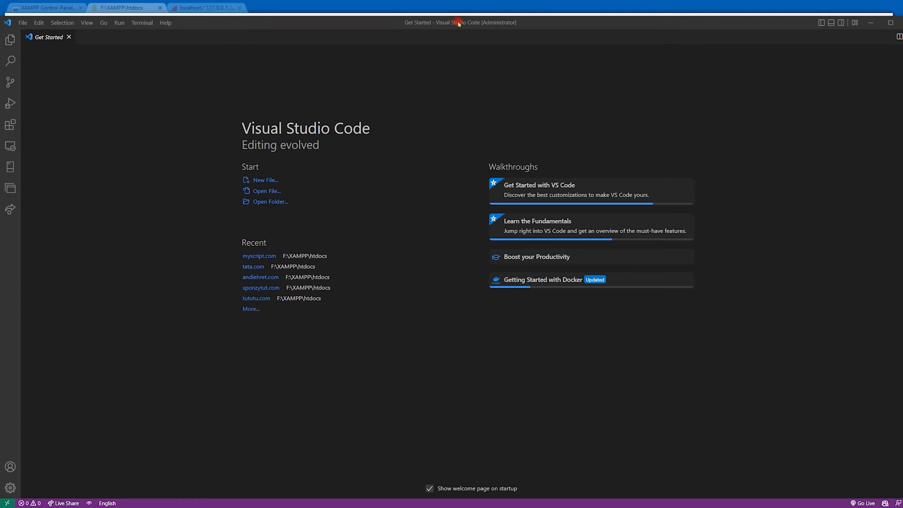
# - In Visual Studio Code, open the recent file C:\Windows\System32\drivers\etc\hosts and review its myscript.com entry
pyautogui.click(23, 24)
pyautogui.moveTo(54, 116)
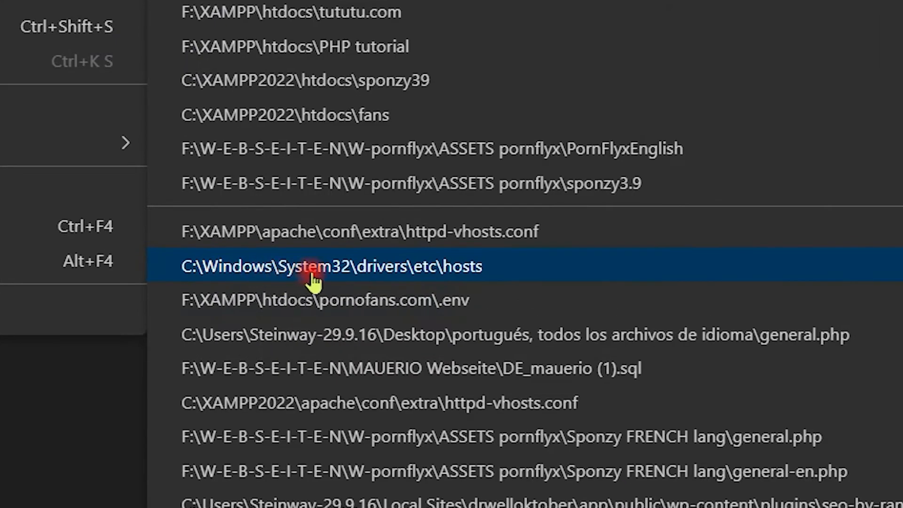
pyautogui.click(439, 278)
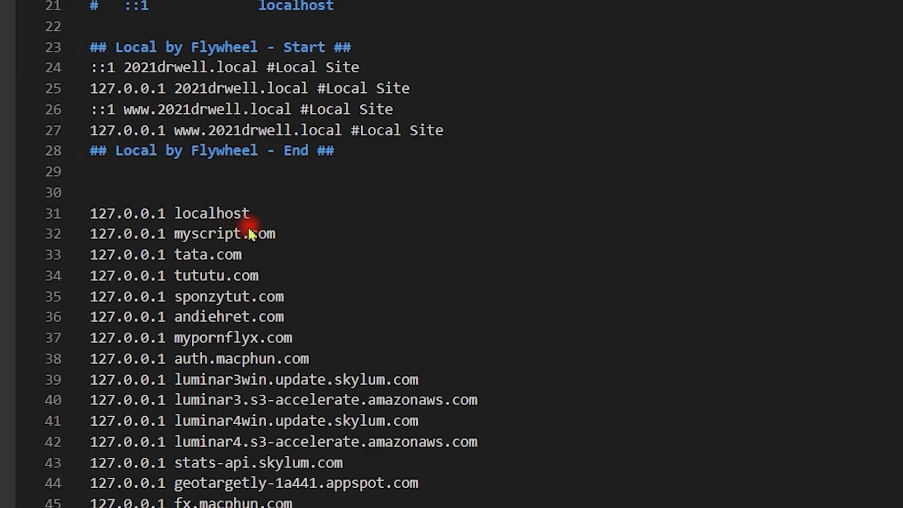
pyautogui.moveTo(275, 234); pyautogui.dragTo(178, 233)
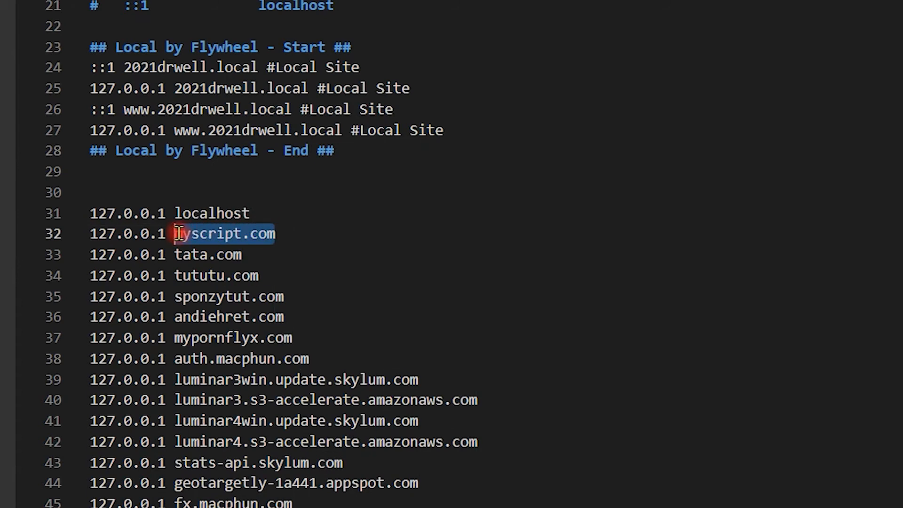
pyautogui.moveTo(178, 233)
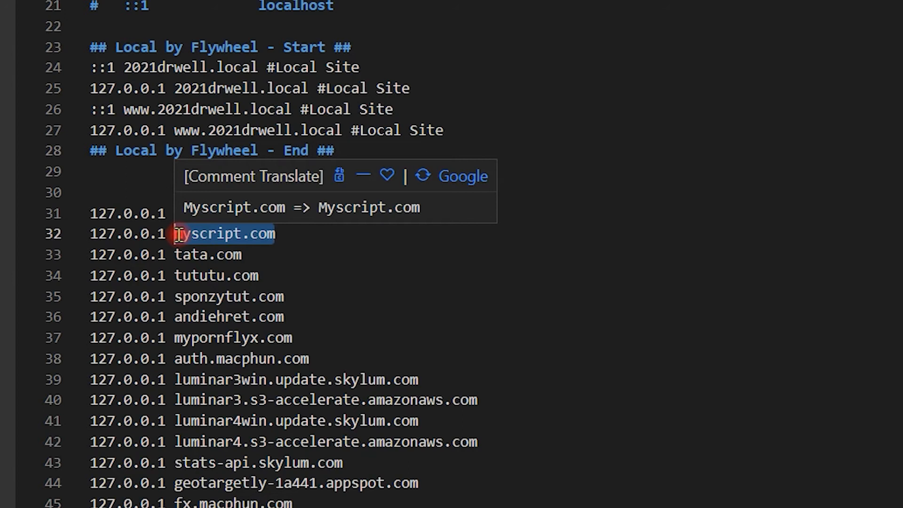
pyautogui.click(556, 251)
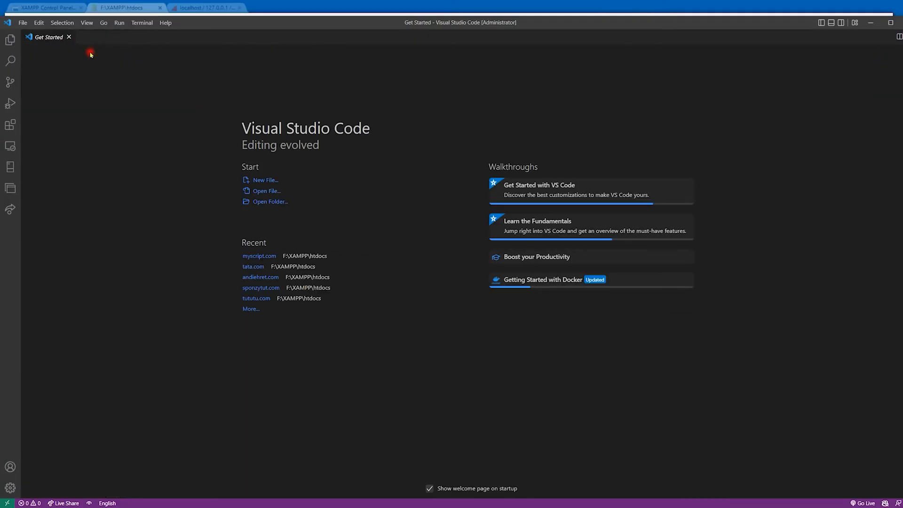
# - Open the recent file F:\XAMPP\apache\conf\extra\httpd-vhosts.conf, review the myscript.com VirtualHost block, and close the file
pyautogui.click(25, 23)
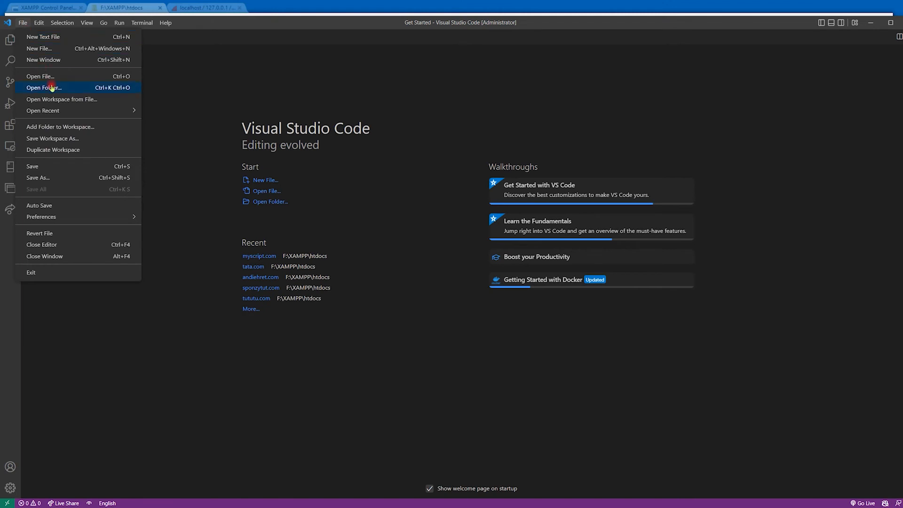
pyautogui.moveTo(71, 118)
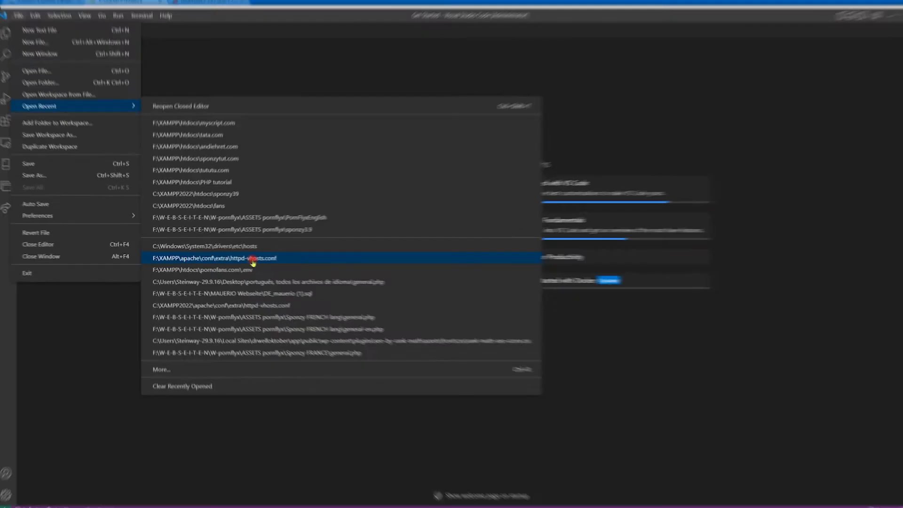
pyautogui.click(252, 259)
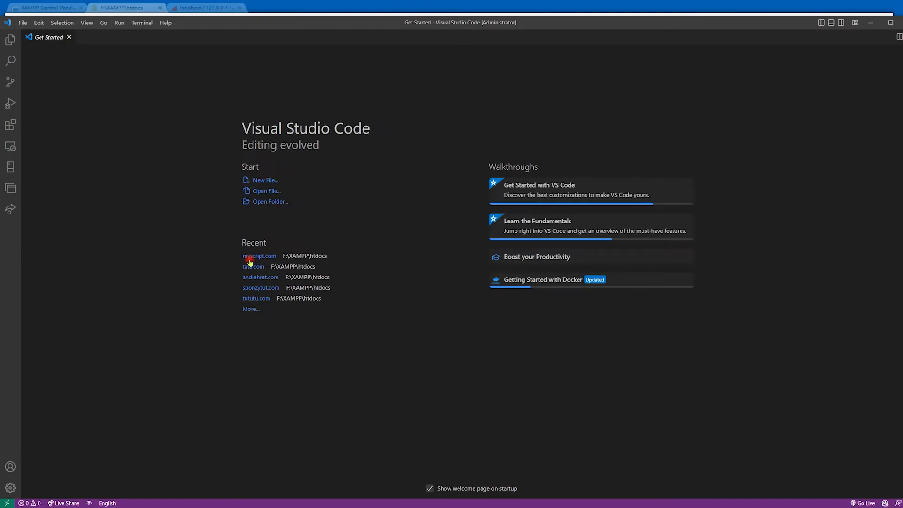
pyautogui.scroll(-10, 249, 303)
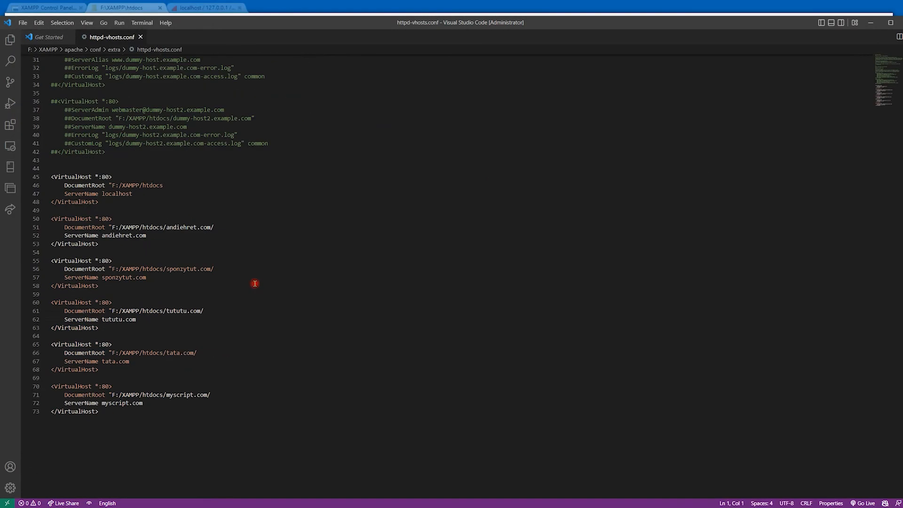
pyautogui.moveTo(144, 409); pyautogui.dragTo(47, 386)
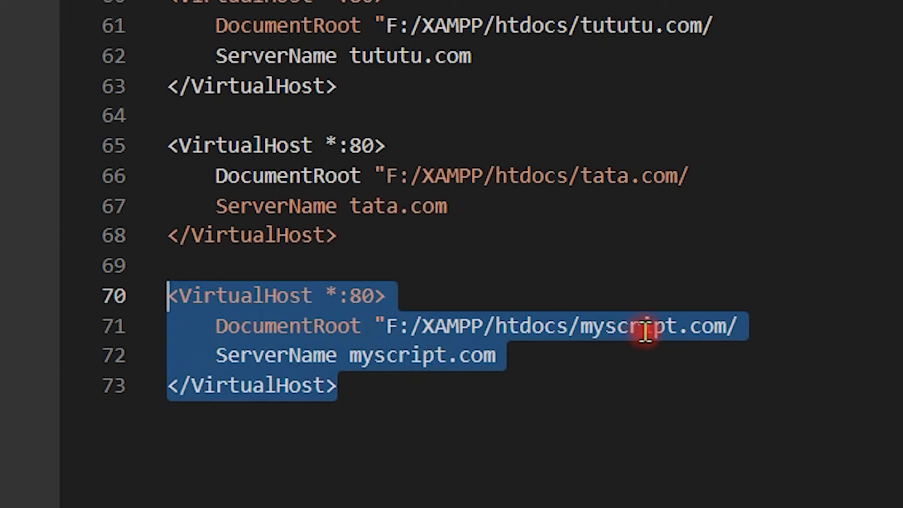
pyautogui.moveTo(577, 339)
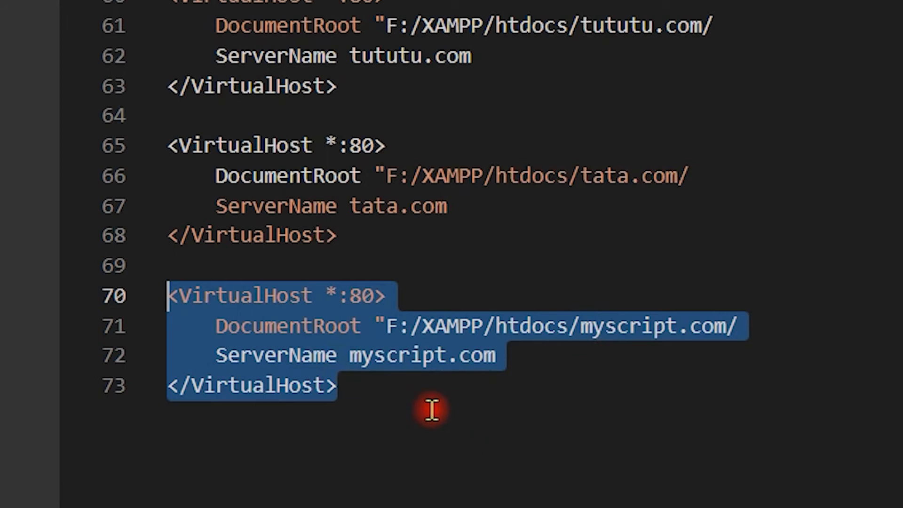
pyautogui.click(414, 409)
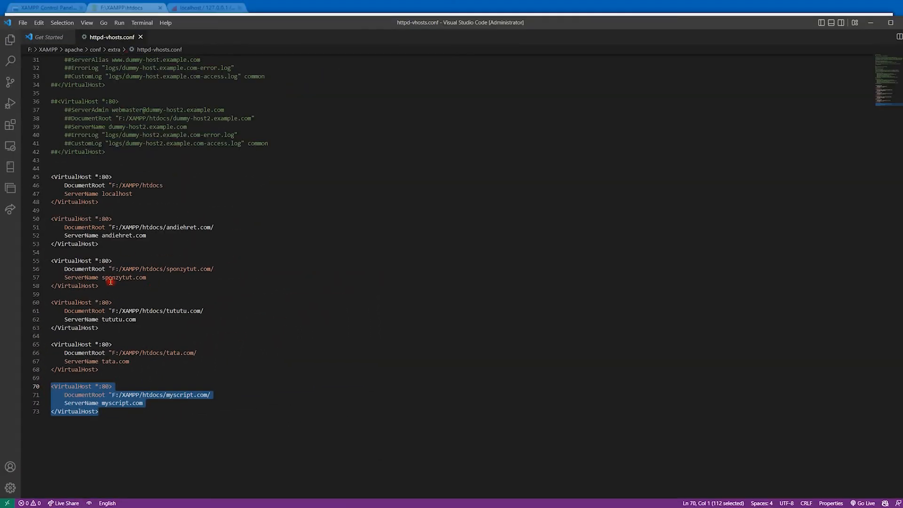
pyautogui.click(141, 37)
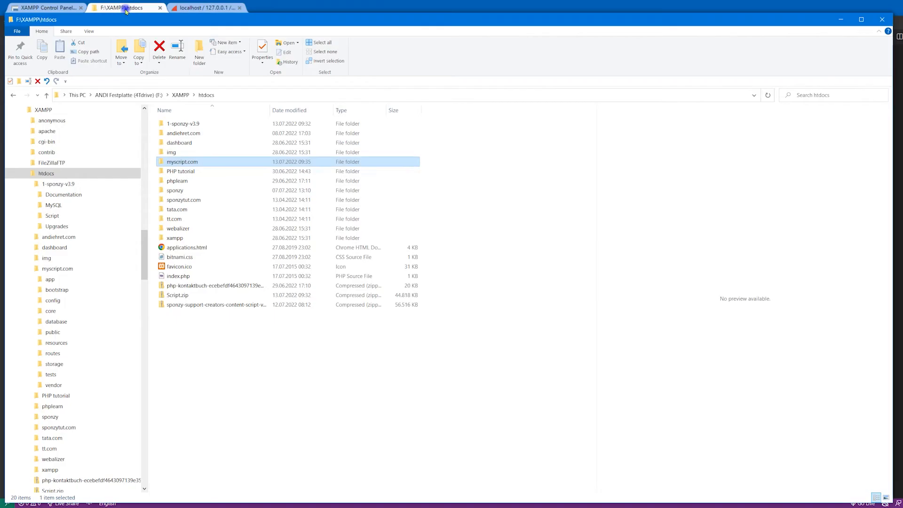
# - Check the myscript.com folder under F:\XAMPP\htdocs in File Explorer, and open that folder in Visual Studio Code
pyautogui.click(122, 7)
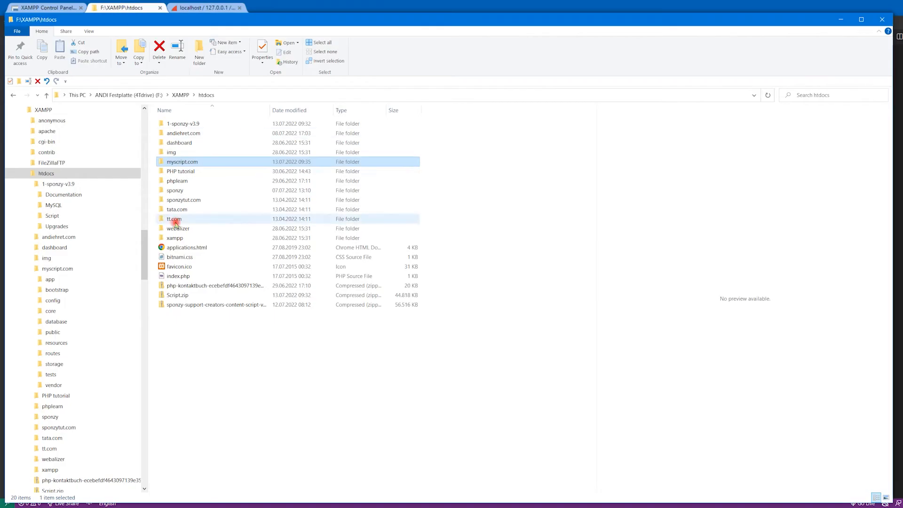
pyautogui.doubleClick(212, 163)
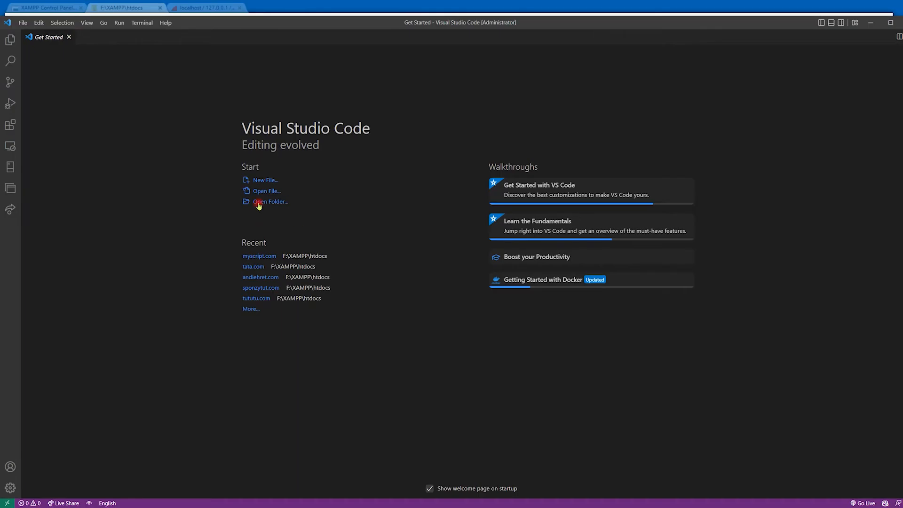
pyautogui.click(258, 202)
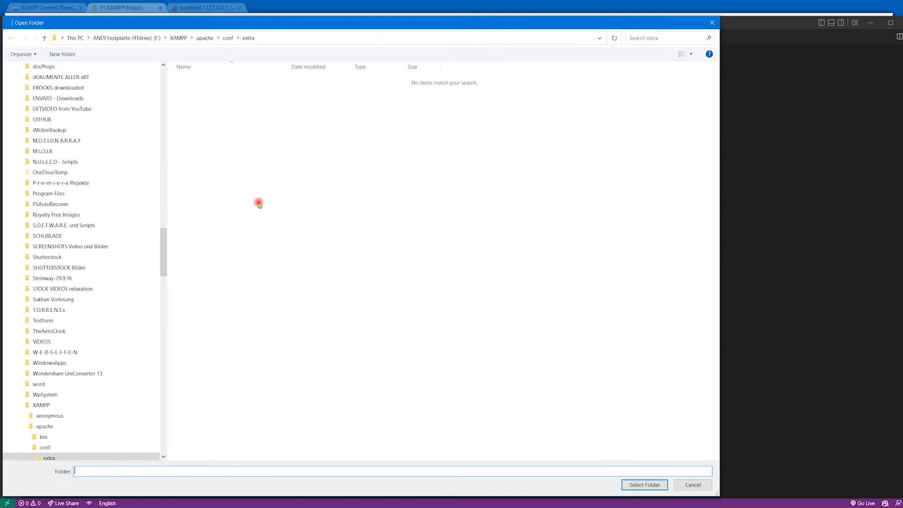
pyautogui.click(240, 120)
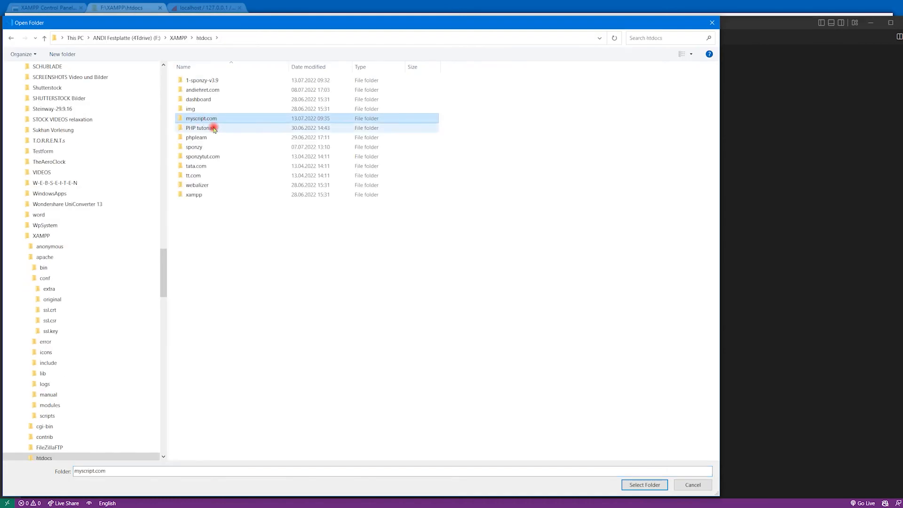
pyautogui.click(639, 484)
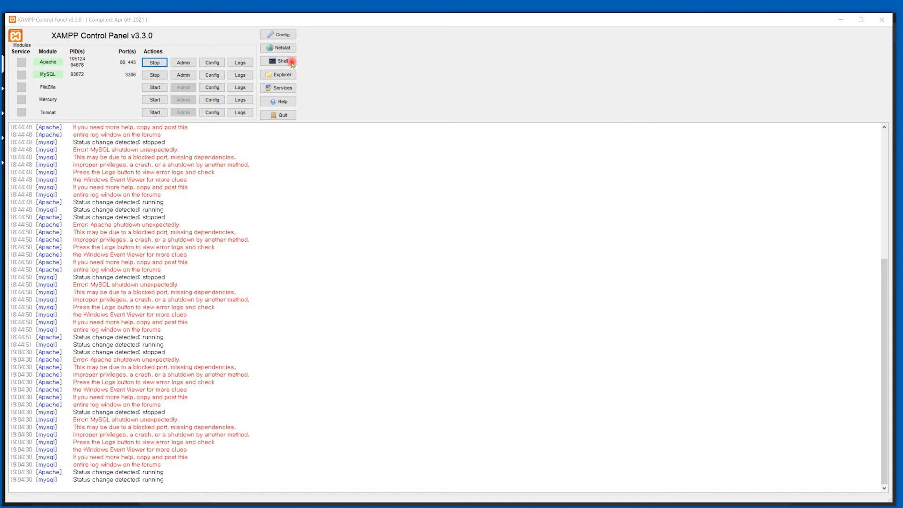
# - Launch phpMyAdmin from the MySQL module in the XAMPP Control Panel and start adding a user account
pyautogui.click(183, 75)
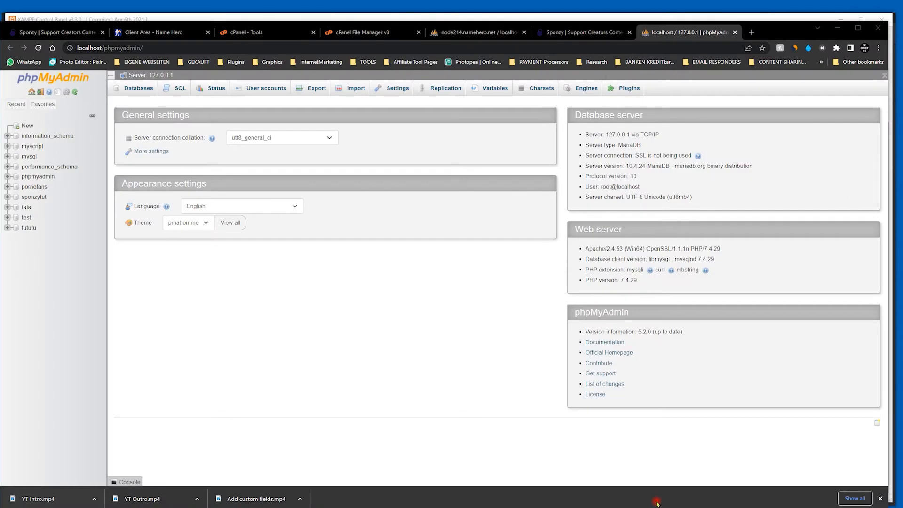
pyautogui.click(270, 88)
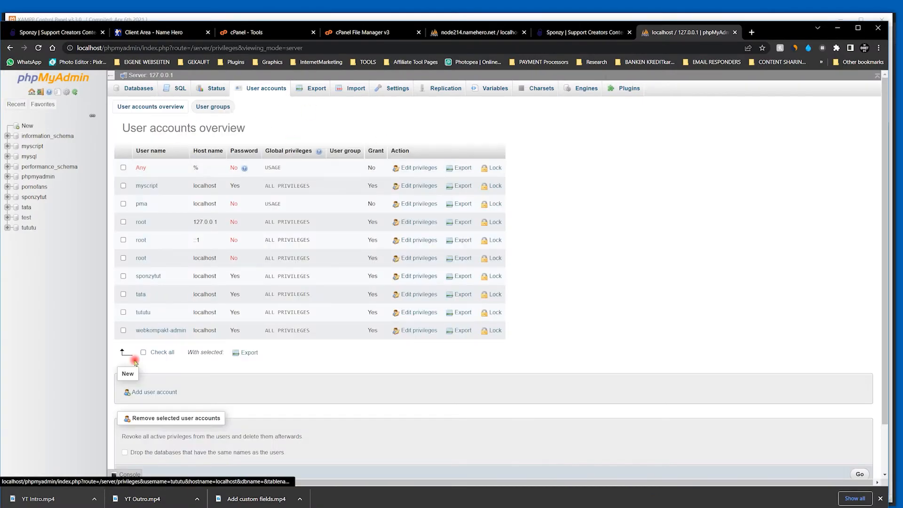
pyautogui.scroll(-1, 149, 380)
pyautogui.click(151, 348)
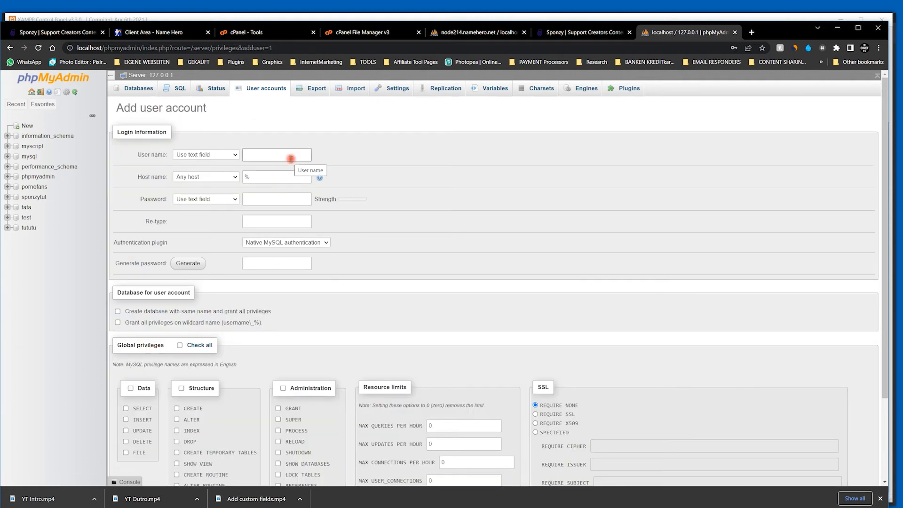
# - Set the new account's user name to newdb and host name to localhost, and enter and retype the account password
pyautogui.click(281, 159)
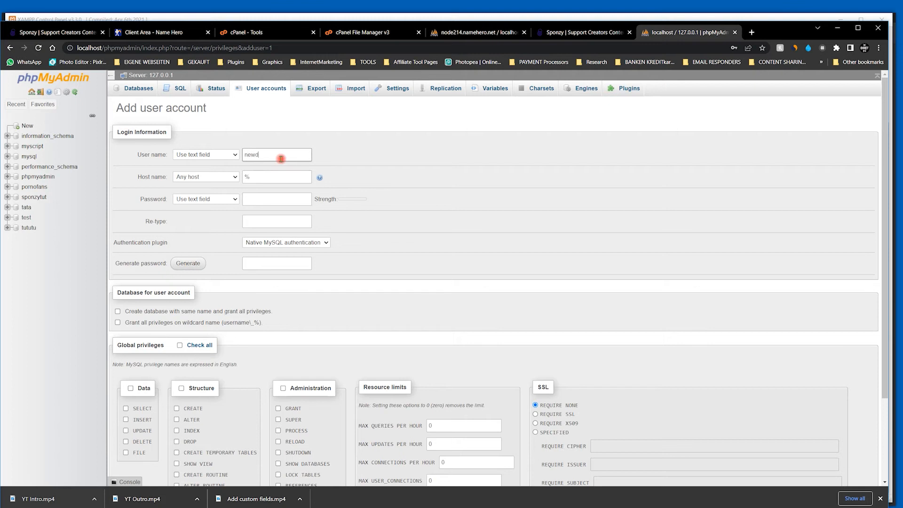
pyautogui.write('newdb')
pyautogui.doubleClick(245, 176)
pyautogui.click(282, 196)
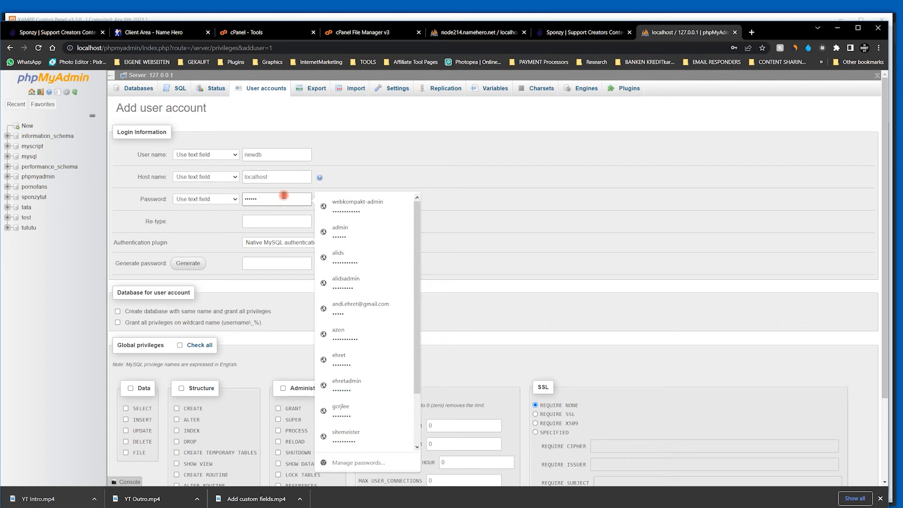
pyautogui.click(276, 221)
pyautogui.write('••••')
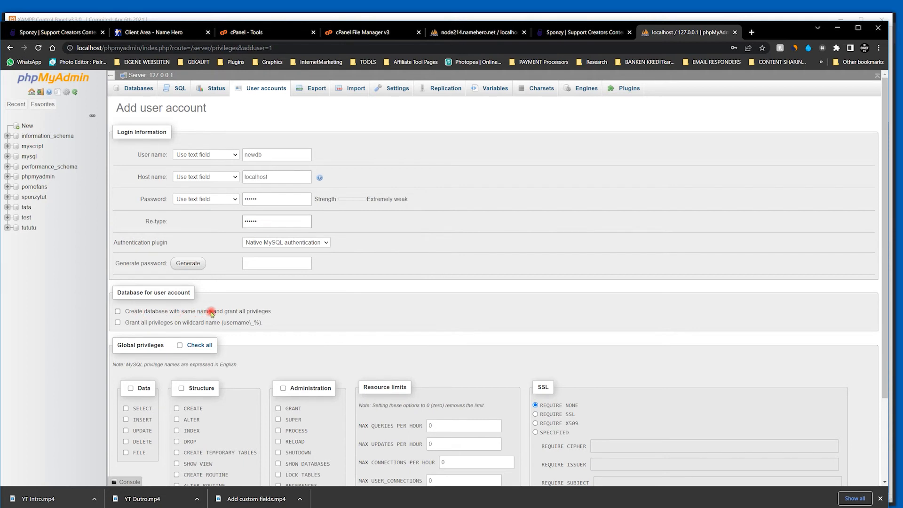
# - Create the account with a database of the same name and all global privileges granted
pyautogui.click(118, 311)
pyautogui.scroll(-2, 273, 291)
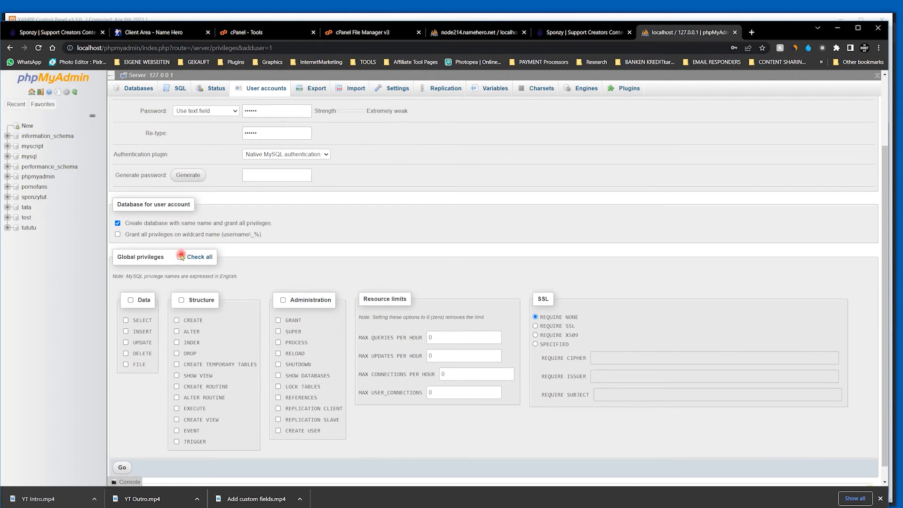
pyautogui.click(180, 258)
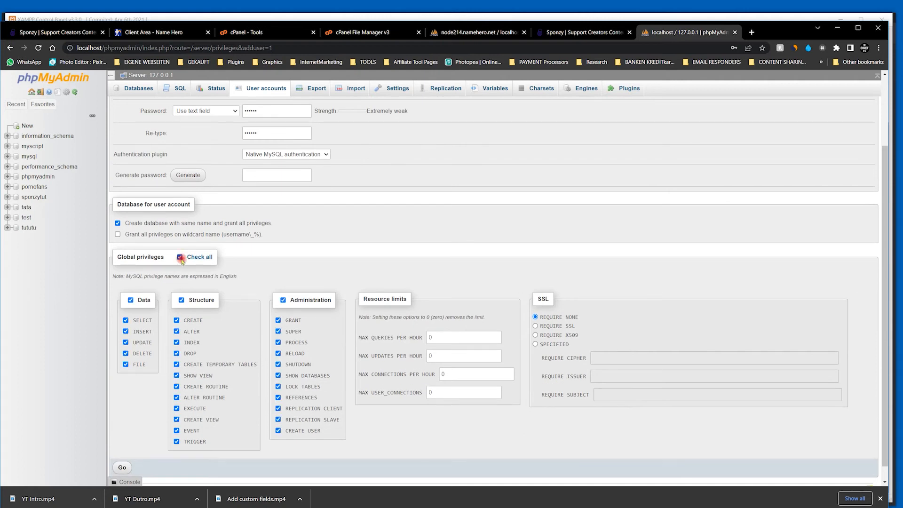
pyautogui.scroll(-1, 439, 348)
pyautogui.click(122, 451)
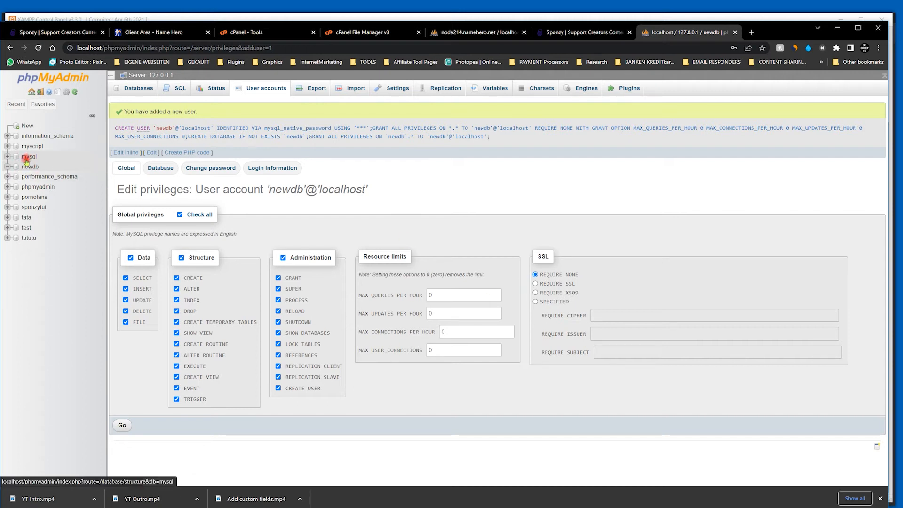
# - Import sponzy.sql from the 1-sponzy-v3.9\MySQL folder into the myscript database
pyautogui.click(32, 147)
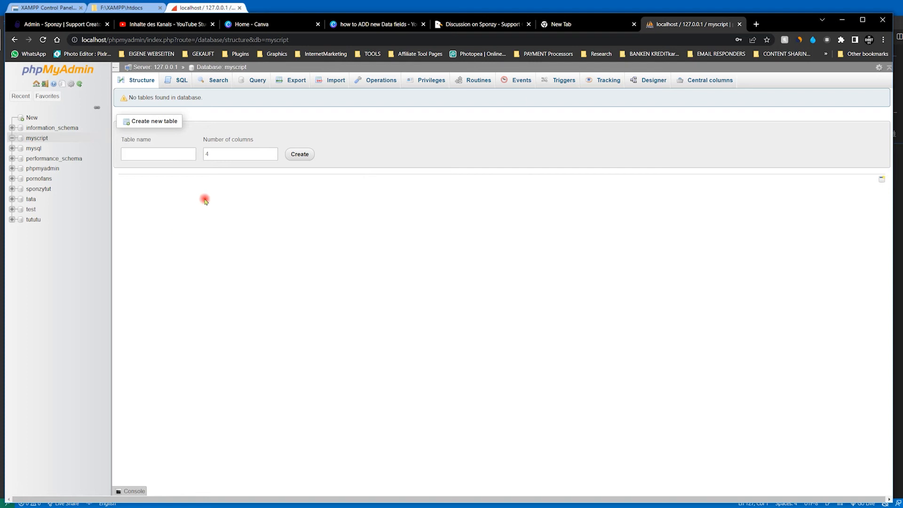
pyautogui.click(331, 87)
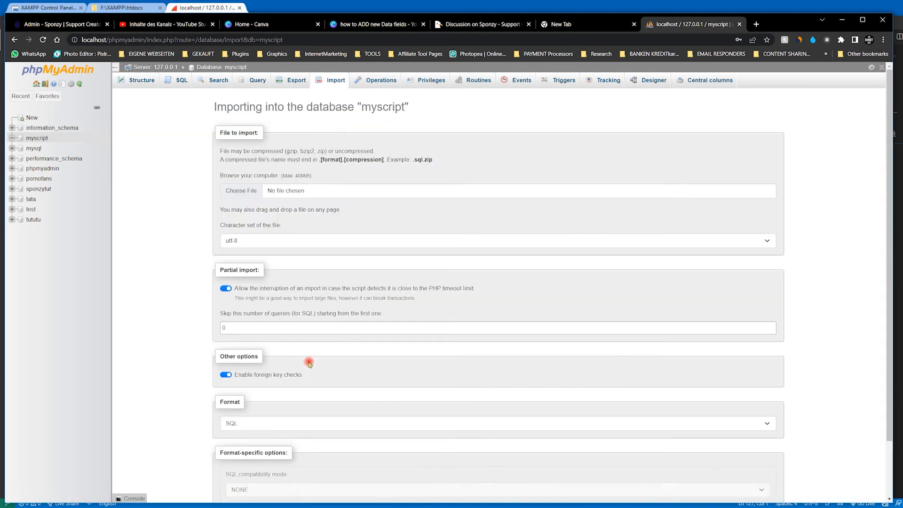
pyautogui.click(251, 192)
pyautogui.click(198, 103)
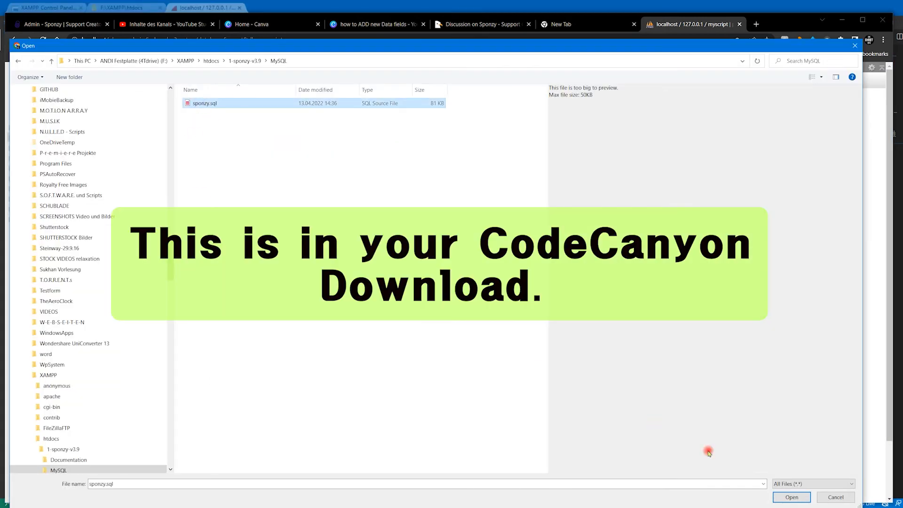
pyautogui.click(780, 497)
pyautogui.scroll(-2, 559, 300)
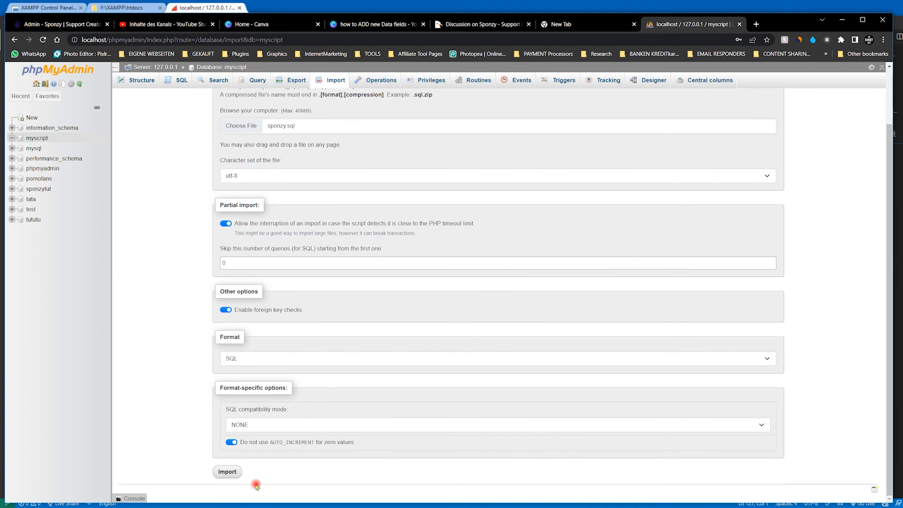
pyautogui.click(227, 471)
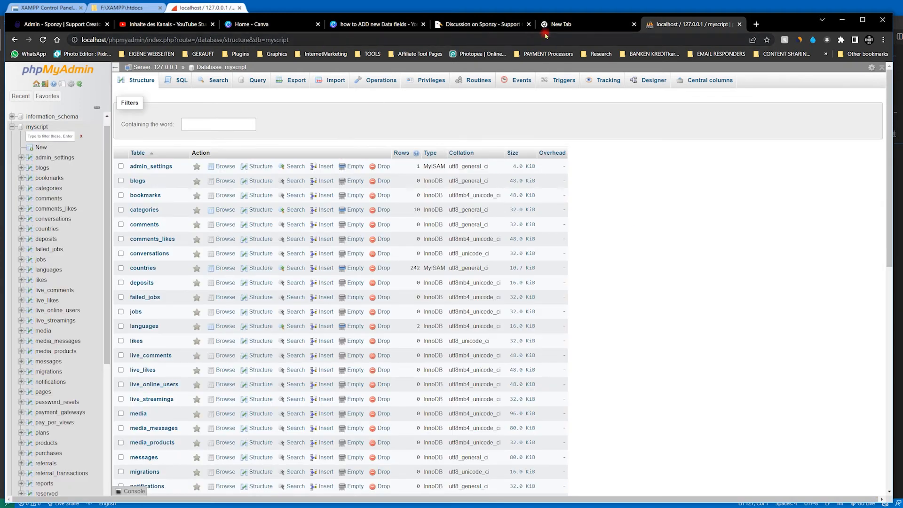
# - Load myscript.com in the empty browser tab and proceed from the server requirements check to the database and app setup
pyautogui.click(557, 25)
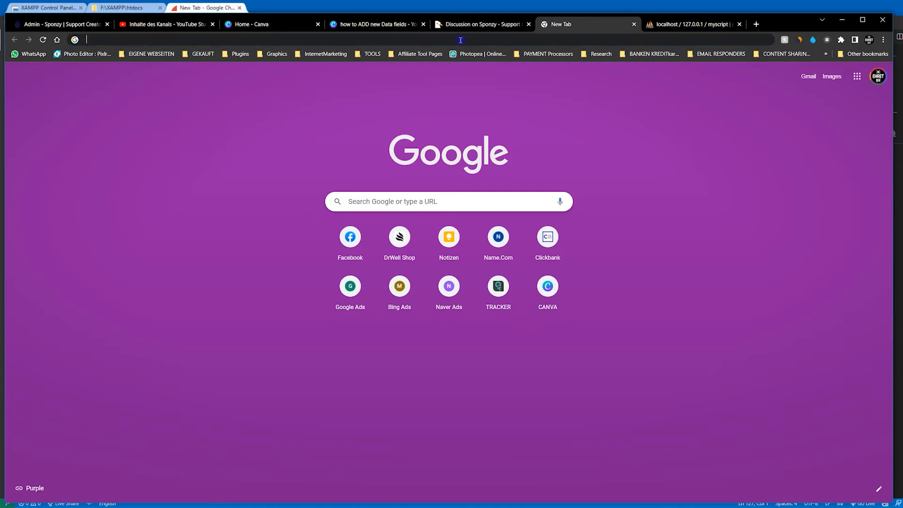
pyautogui.click(460, 40)
pyautogui.write('myscri')
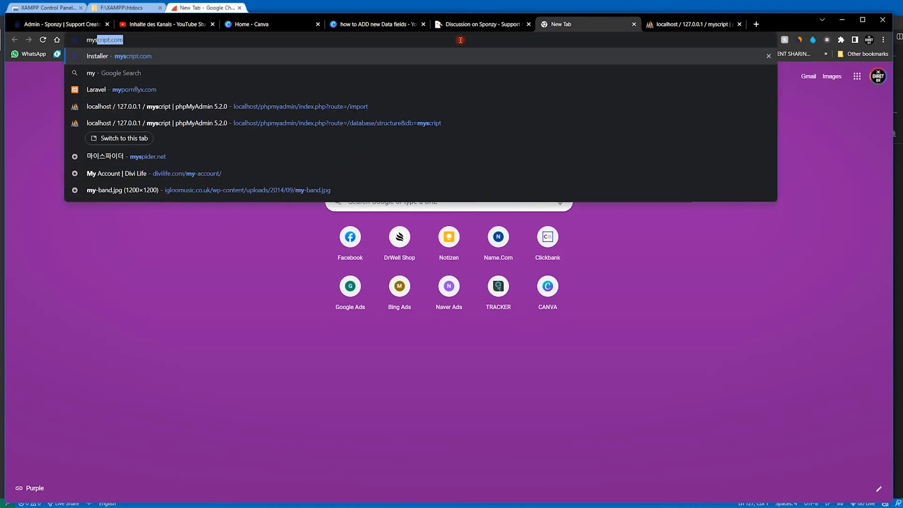
pyautogui.write('pt.com')
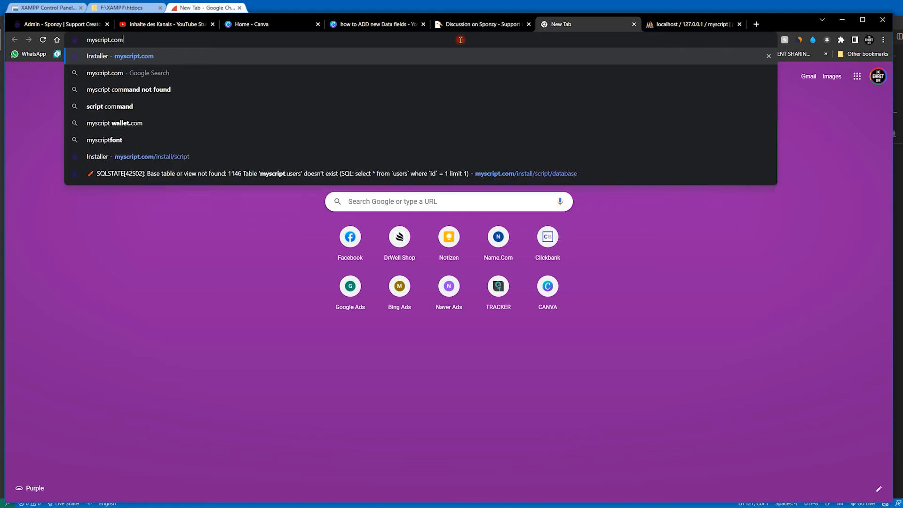
pyautogui.press('Return')
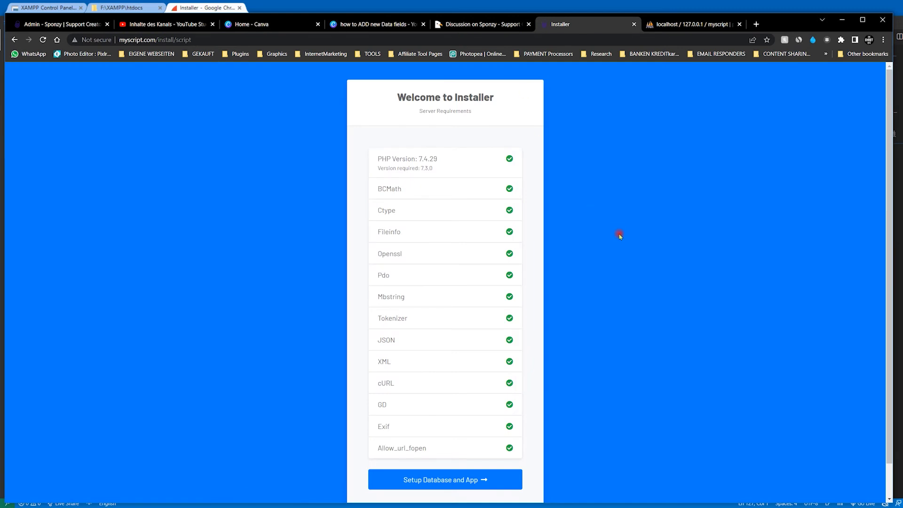
pyautogui.scroll(-1, 620, 237)
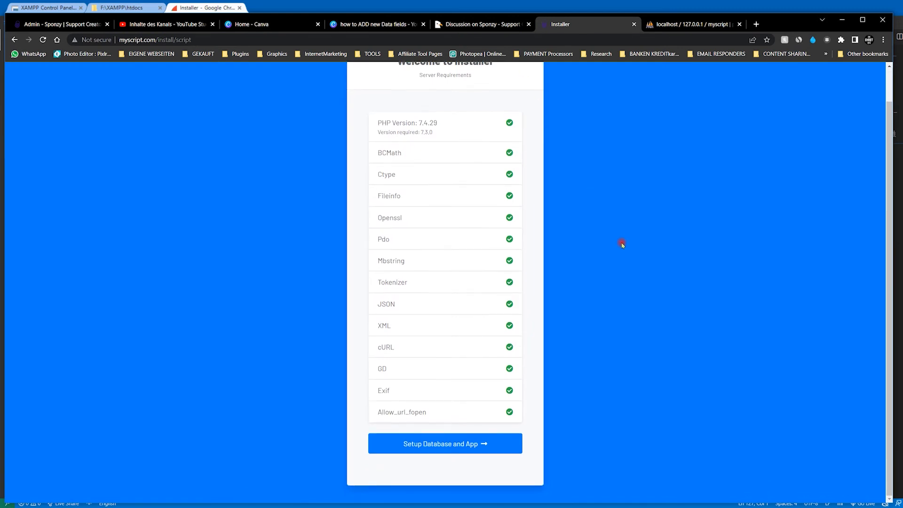
pyautogui.click(443, 447)
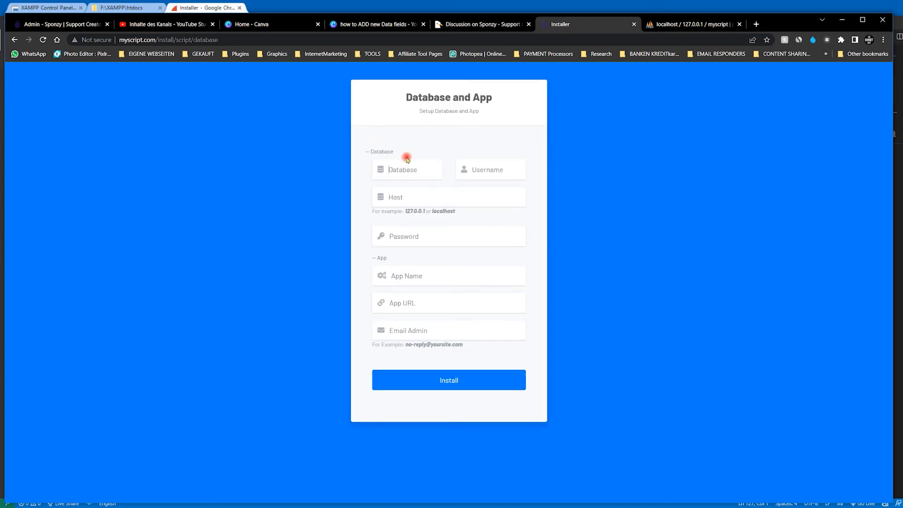
# - Fill in the installer's database section with database myscript, username myscript, host localhost and the database password
pyautogui.write('m')
pyautogui.press('Tab')
pyautogui.write('myscript')
pyautogui.click(451, 196)
pyautogui.write('localhost')
pyautogui.click(456, 240)
pyautogui.click(443, 272)
pyautogui.write('My Script')
pyautogui.click(444, 306)
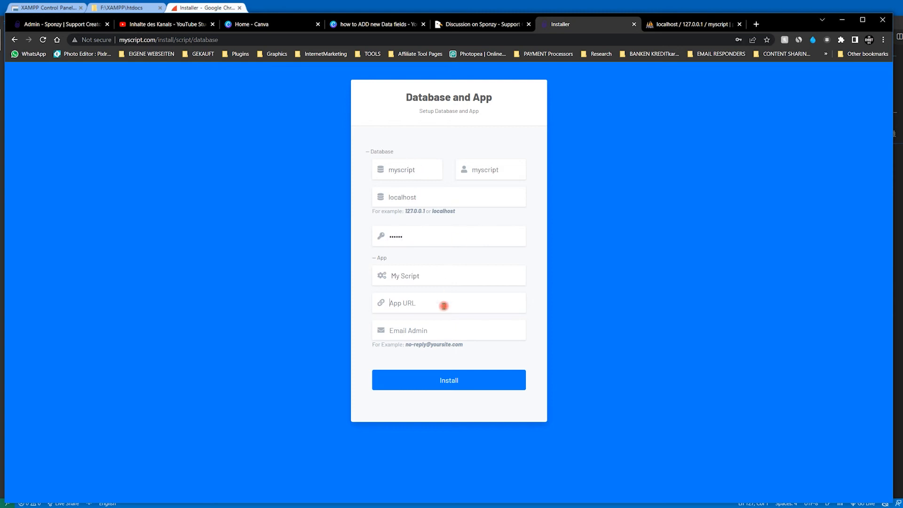
pyautogui.write('h')
pyautogui.click(448, 329)
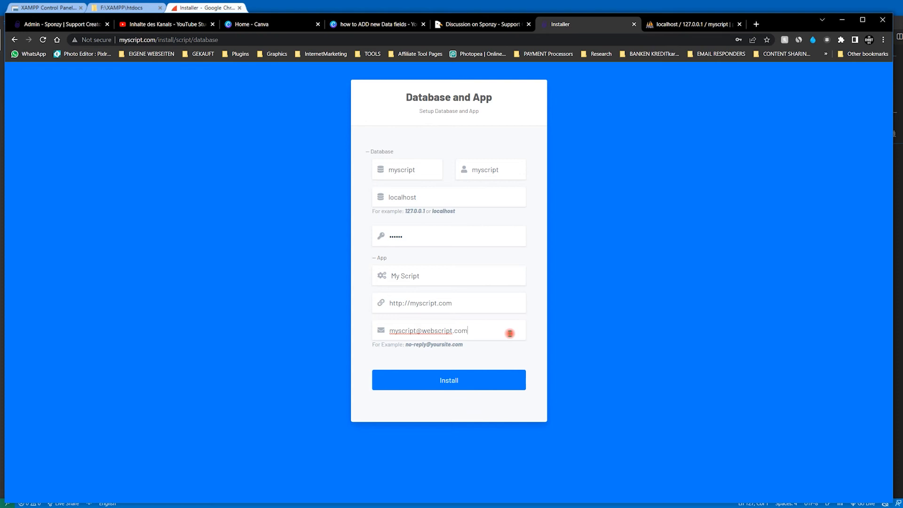
pyautogui.click(463, 381)
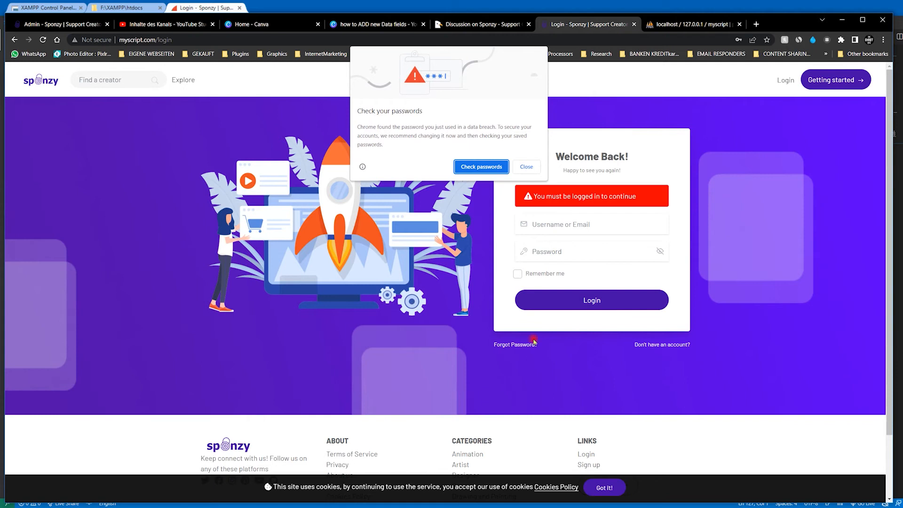
# - Dismiss the browser's password warning, save the offered credentials and log in to the site as admin with the account password
pyautogui.click(526, 166)
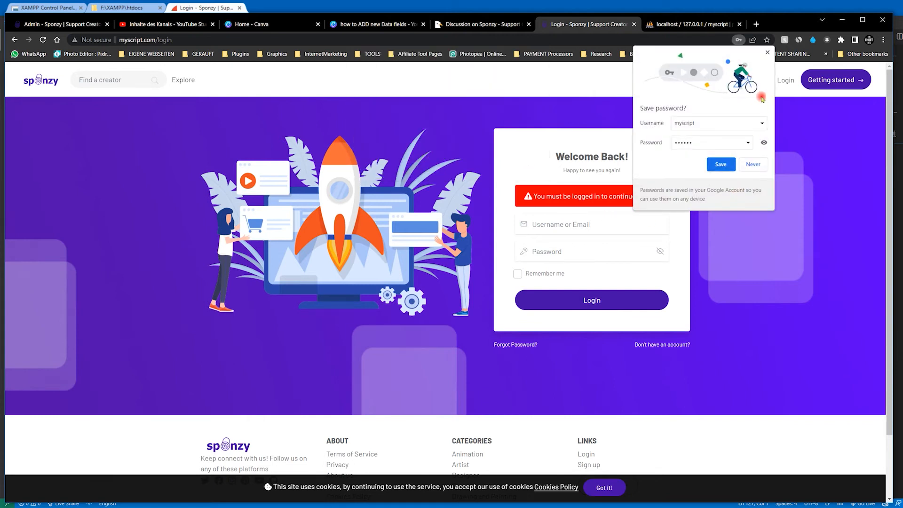
pyautogui.click(723, 164)
pyautogui.click(592, 227)
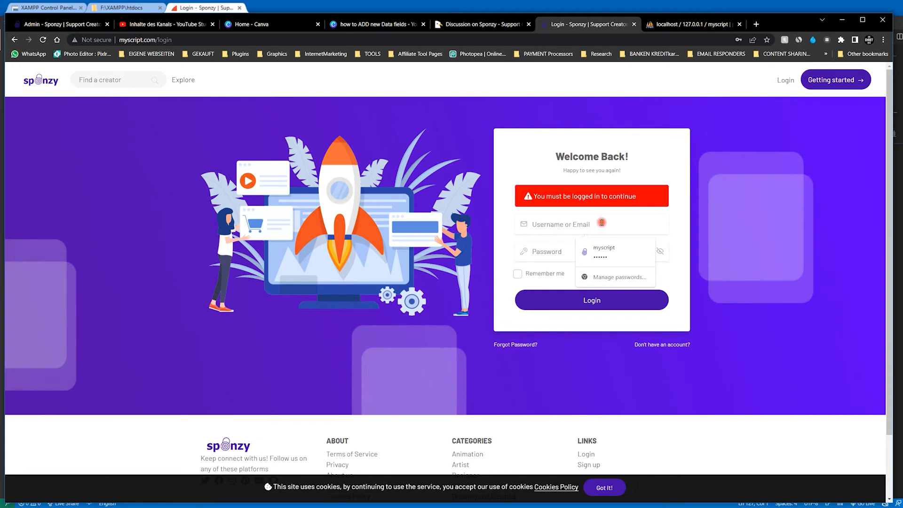
pyautogui.write('admin')
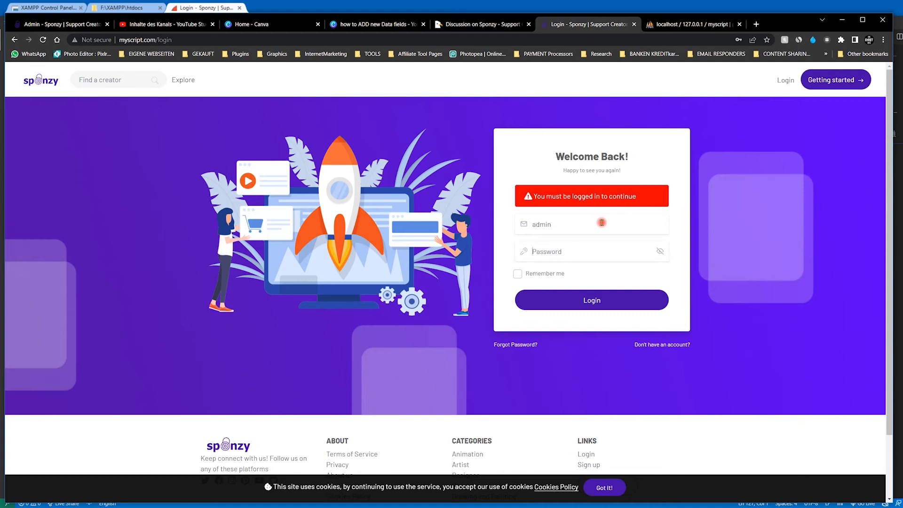
pyautogui.write('ad')
pyautogui.click(586, 299)
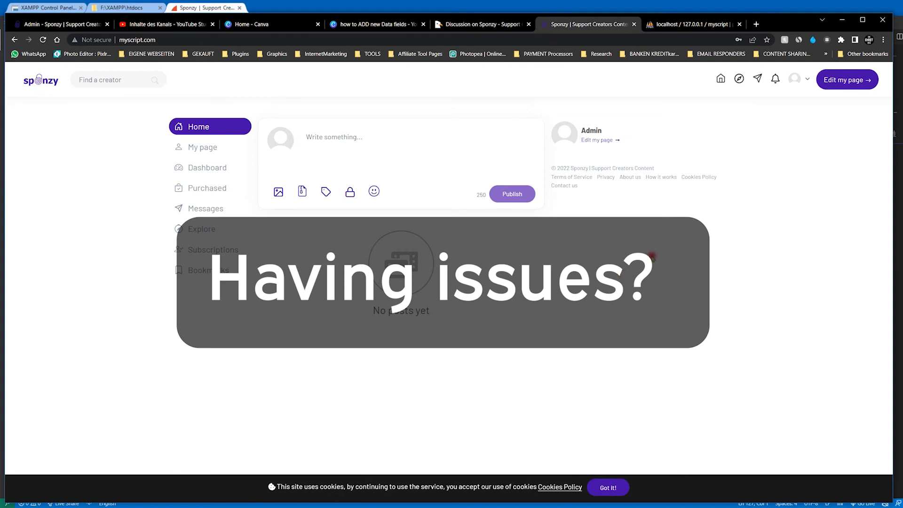
# - Open the site's admin panel, look over its dashboard statistics and return to the public site
pyautogui.click(803, 76)
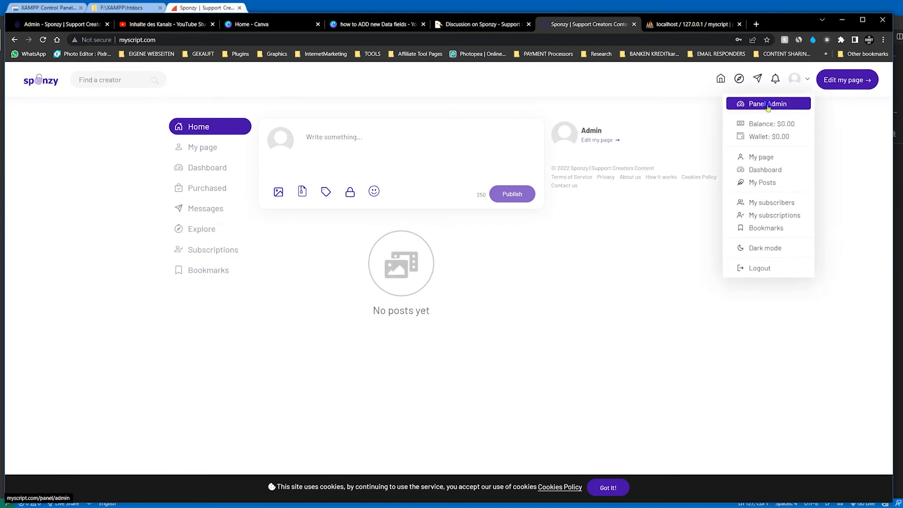
pyautogui.click(767, 106)
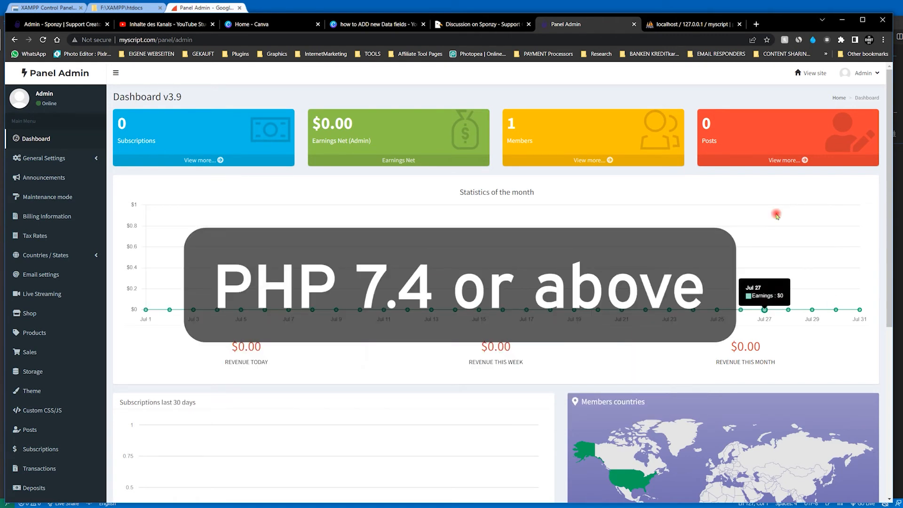
pyautogui.scroll(-4, 393, 297)
pyautogui.scroll(2, 393, 288)
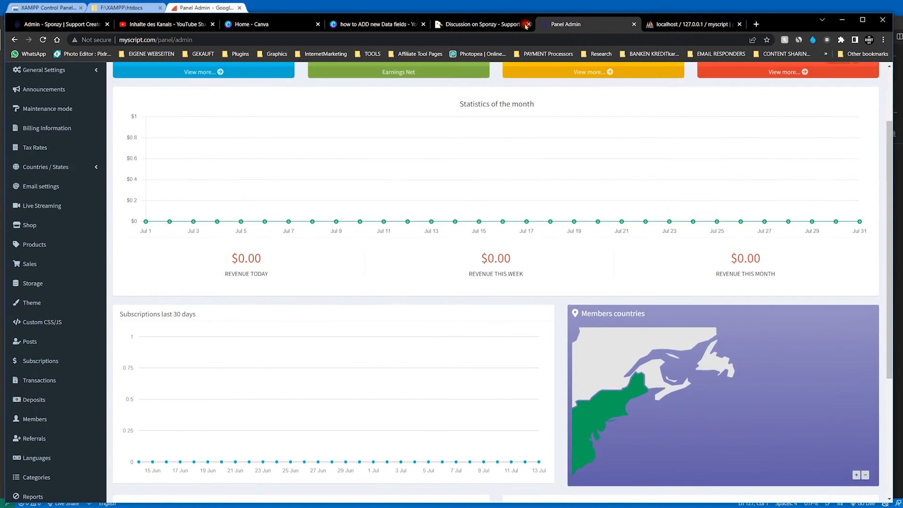
pyautogui.scroll(2, 685, 147)
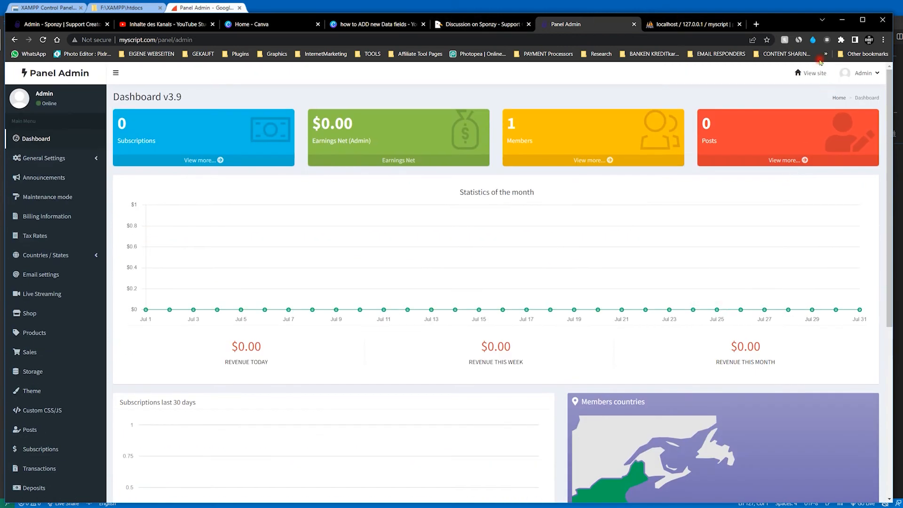
pyautogui.click(810, 73)
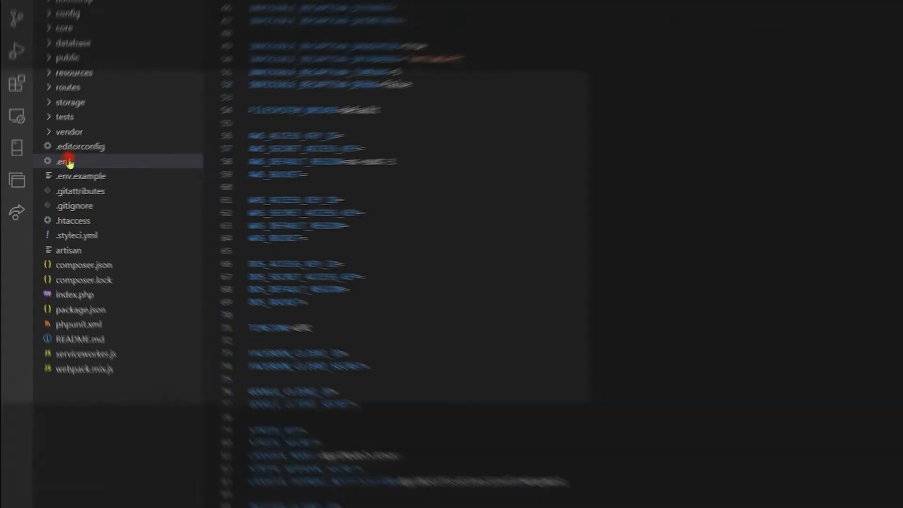
# - Switch to the code editor and look through the upper settings of the .env file
pyautogui.scroll(12, 332, 228)
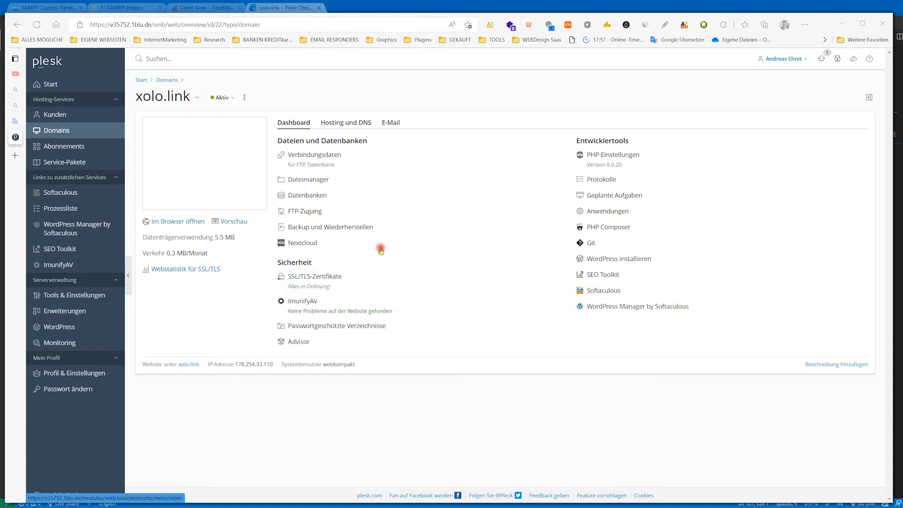
# - Switch to Plesk, check the MariaDB version in the database server list, and return to the xolo.link domain overview
pyautogui.click(308, 196)
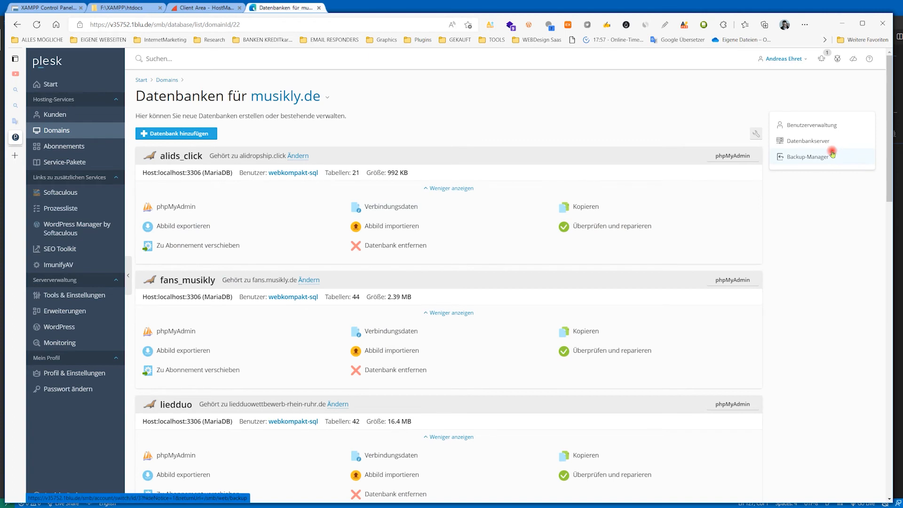
pyautogui.click(813, 141)
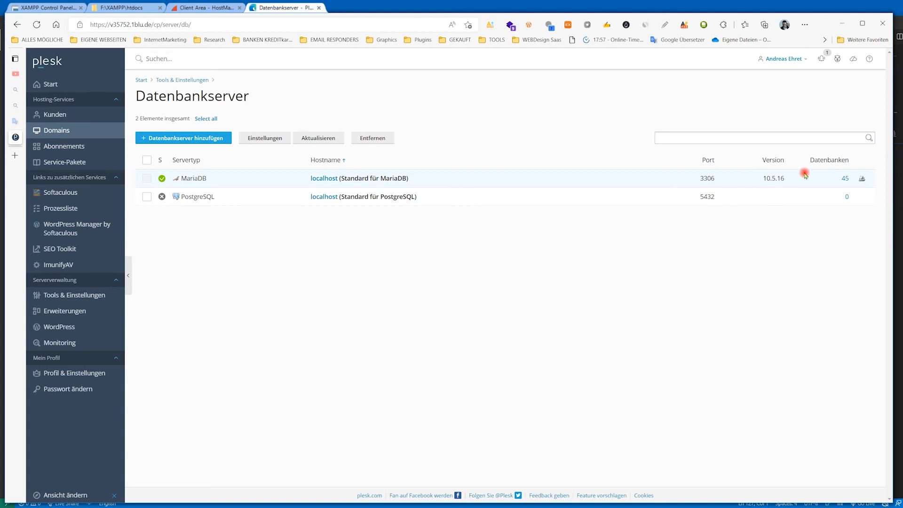
pyautogui.moveTo(794, 182); pyautogui.dragTo(749, 182)
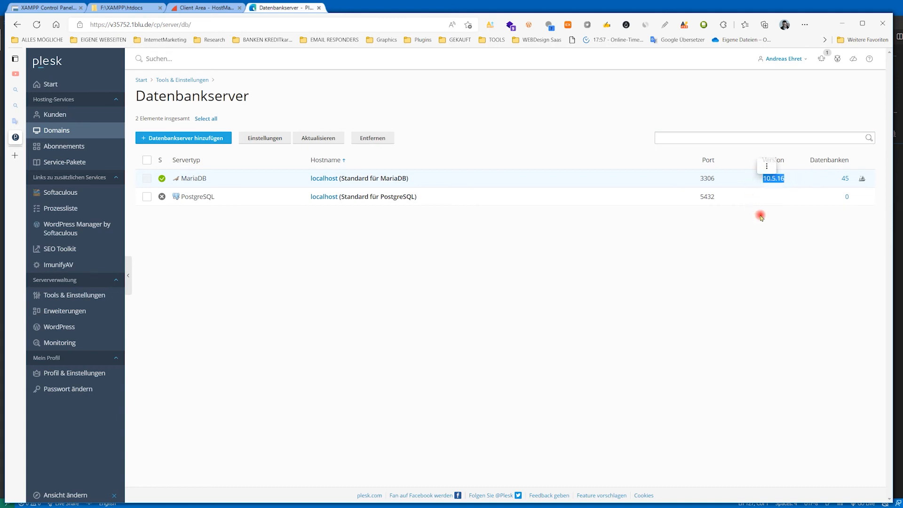
pyautogui.click(769, 254)
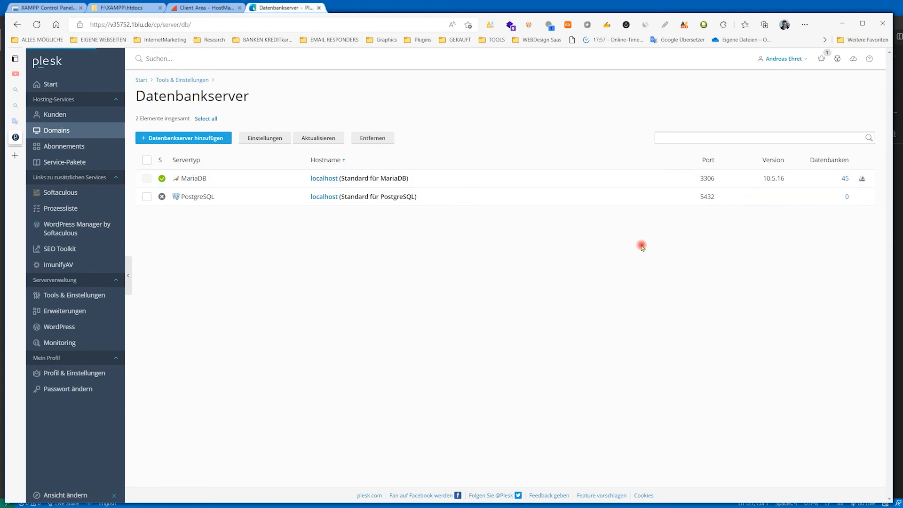
pyautogui.hotkey('alt', 'Left')
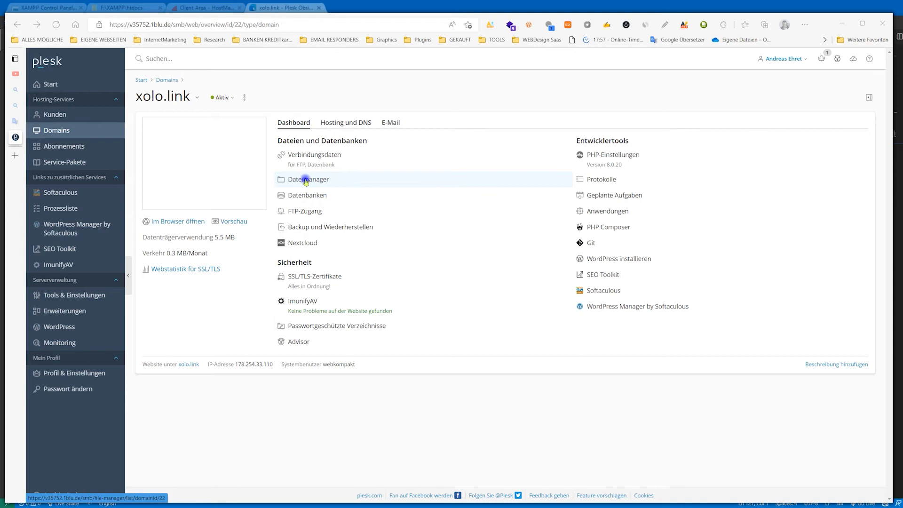
# - Upload Script.zip into the xolo.link directory with the file manager and extract the archive there
pyautogui.click(306, 180)
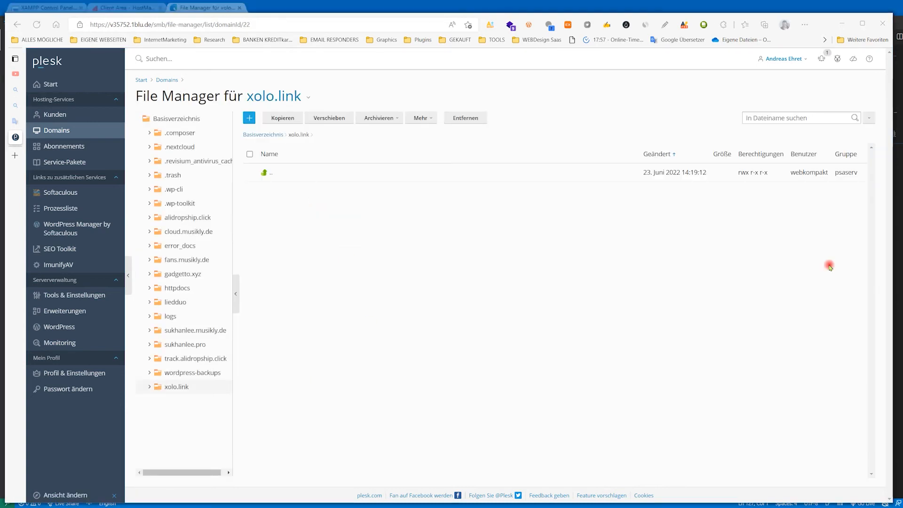
pyautogui.moveTo(828, 266); pyautogui.dragTo(506, 260)
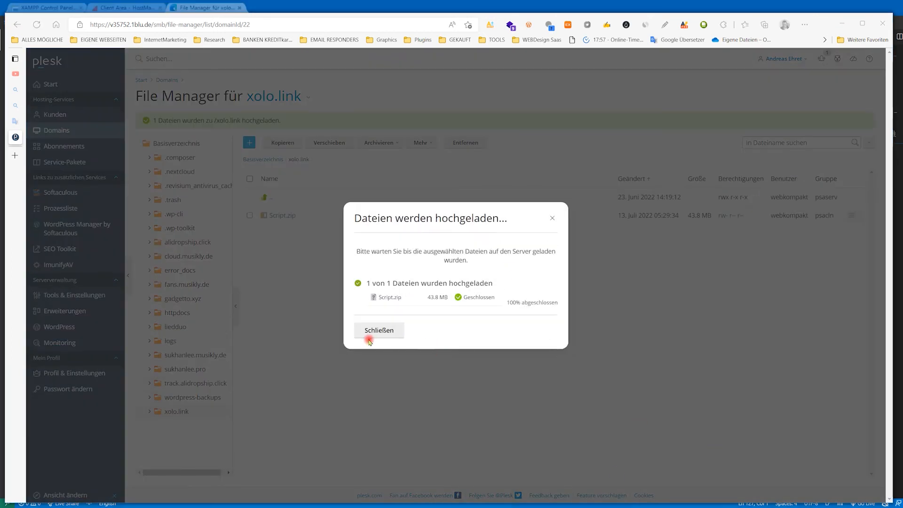
pyautogui.click(386, 336)
pyautogui.click(275, 214)
pyautogui.click(383, 144)
pyautogui.click(446, 171)
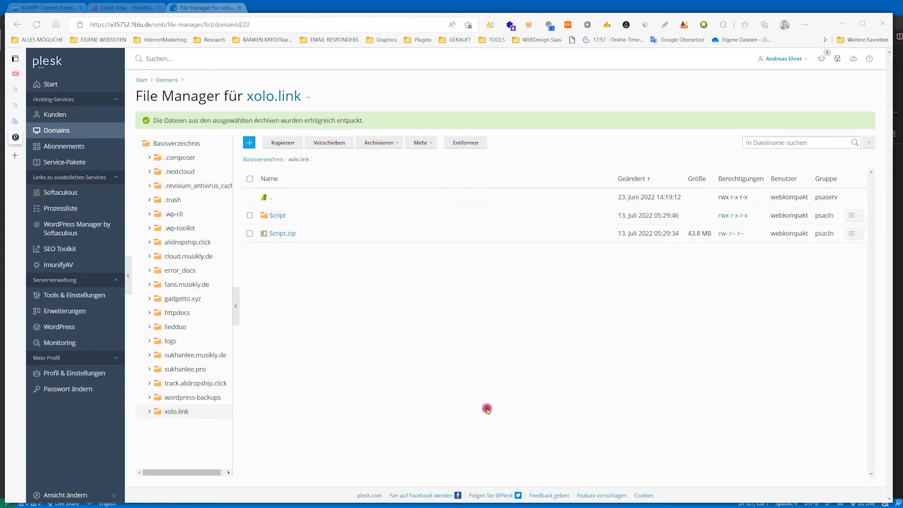
# - Move the entire contents of the extracted Script folder into the xolo.link root directory
pyautogui.click(276, 216)
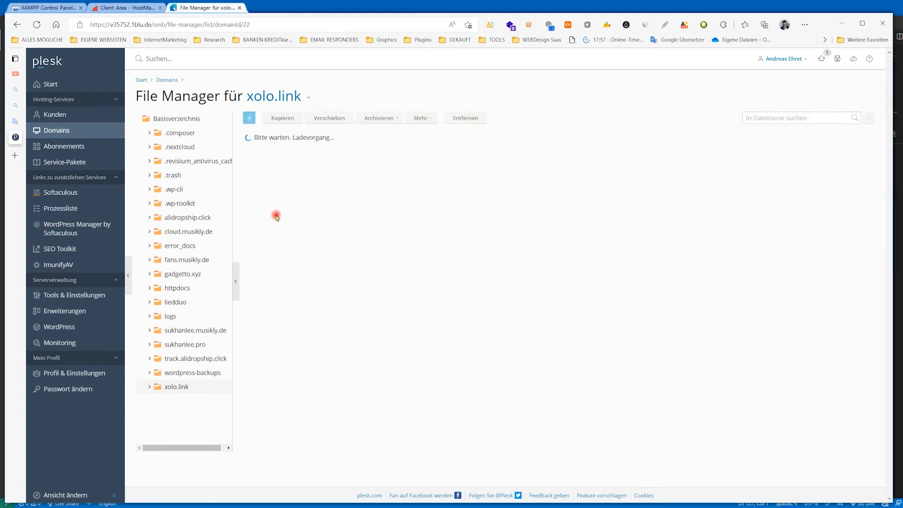
pyautogui.click(249, 155)
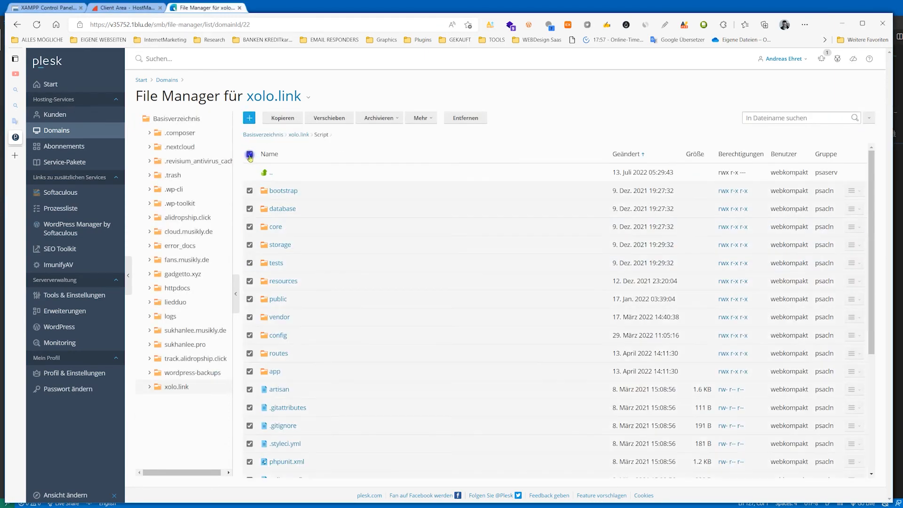
pyautogui.click(328, 117)
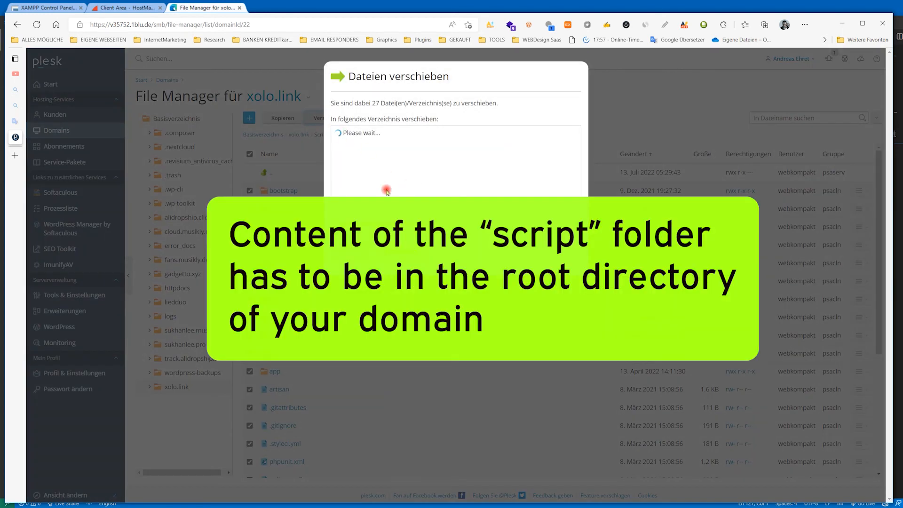
pyautogui.click(371, 401)
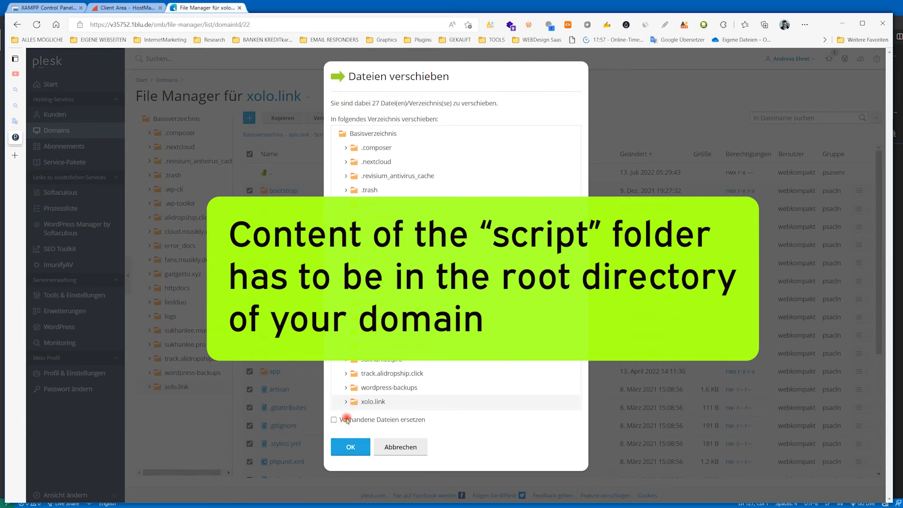
pyautogui.click(348, 446)
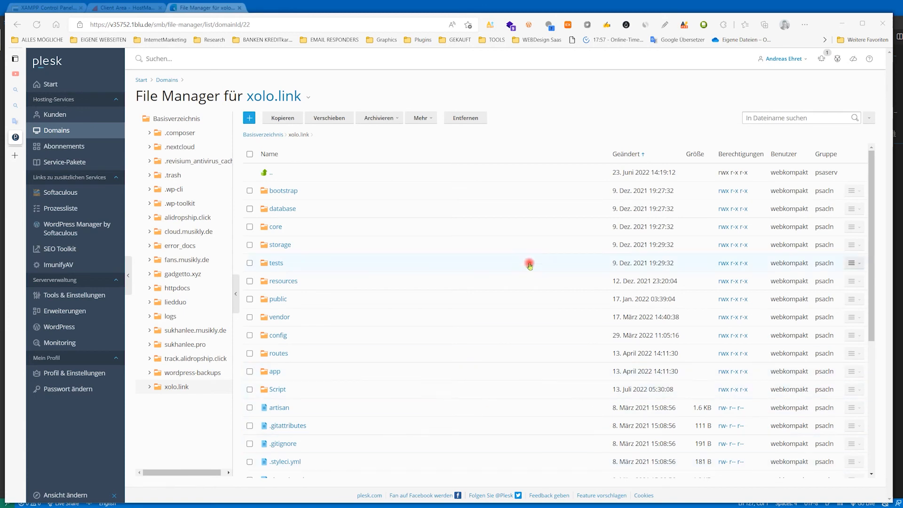
# - Add a database named myscript in Plesk, with a database user and its password
pyautogui.click(269, 100)
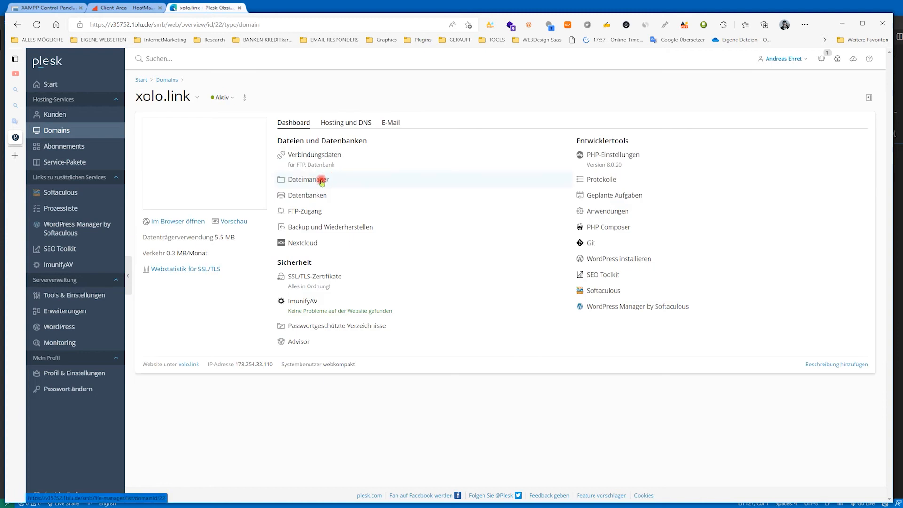
pyautogui.click(301, 195)
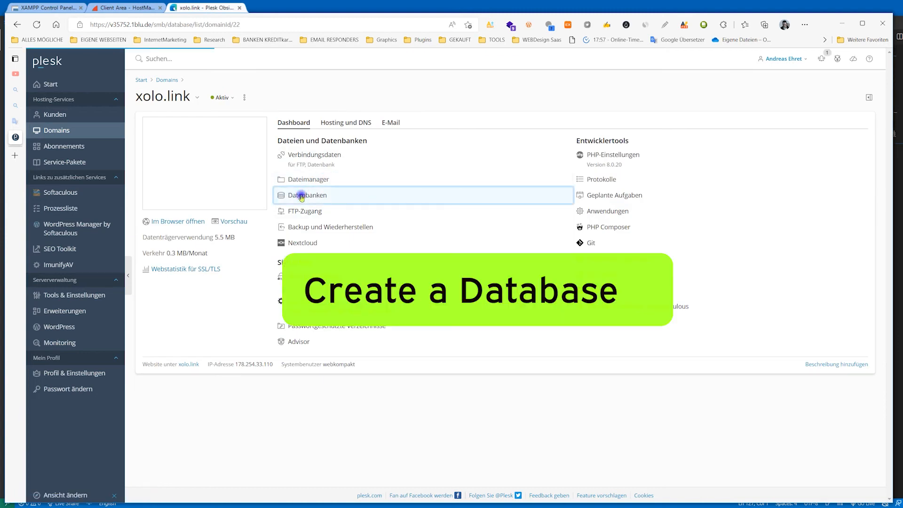
pyautogui.click(175, 133)
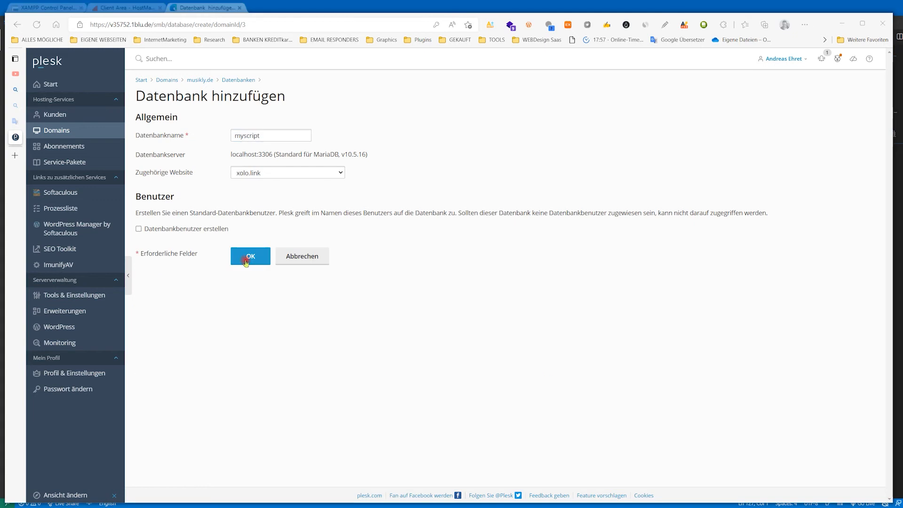
pyautogui.click(249, 256)
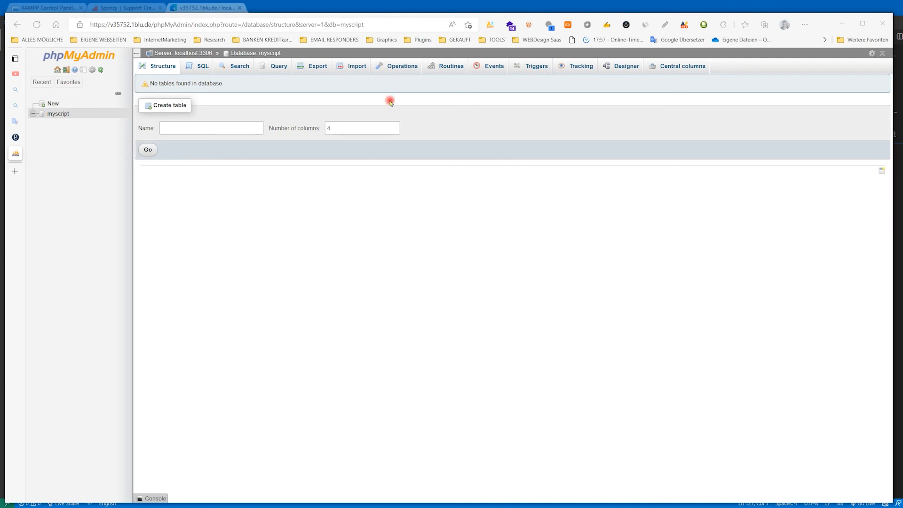
# - Import sponzy.sql from the 1-sponzy-v3.9 MySQL folder into the myscript database in phpMyAdmin
pyautogui.click(346, 63)
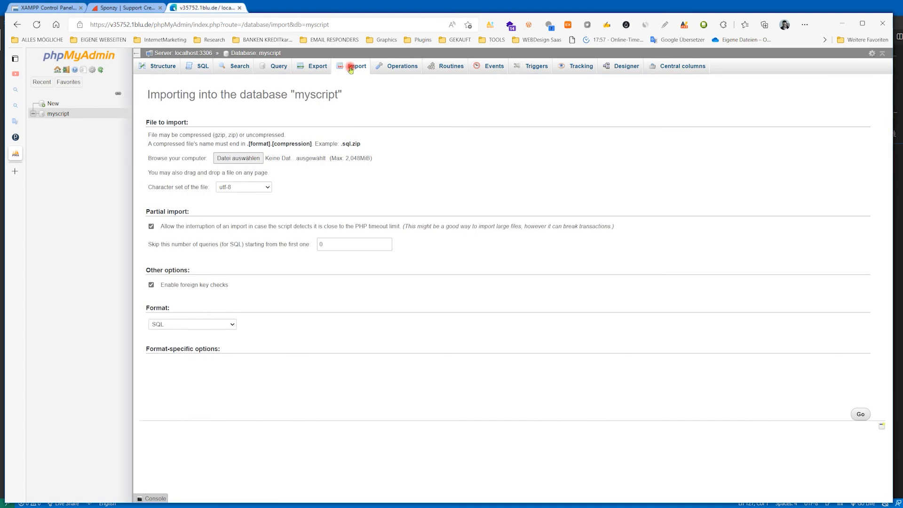
pyautogui.click(244, 161)
pyautogui.doubleClick(204, 87)
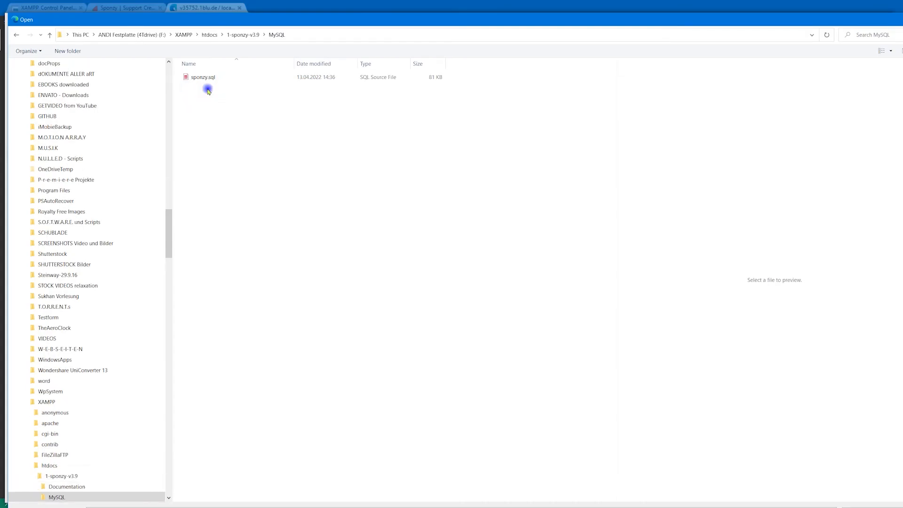
pyautogui.click(207, 84)
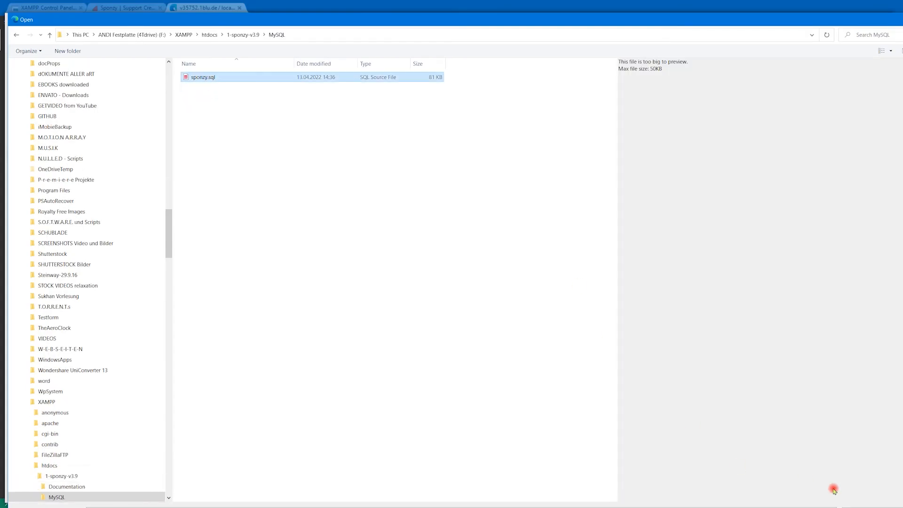
pyautogui.click(829, 484)
pyautogui.click(861, 414)
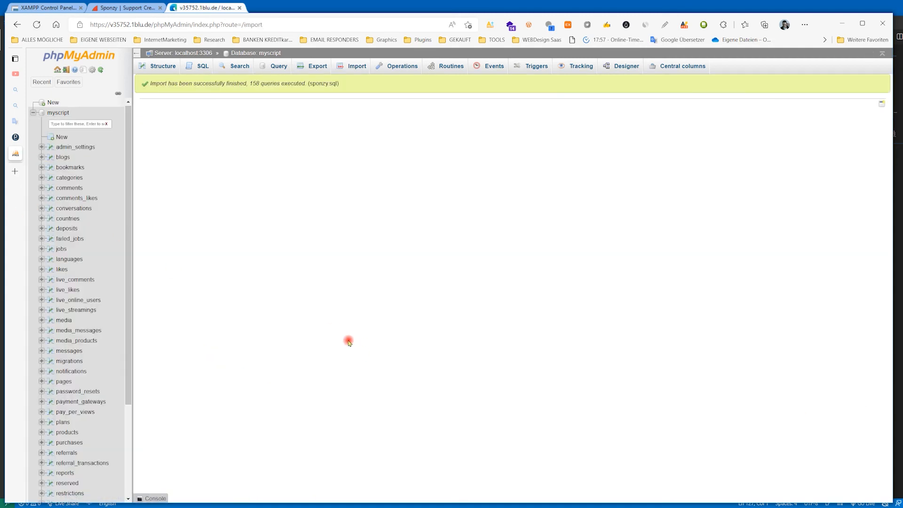
pyautogui.click(58, 113)
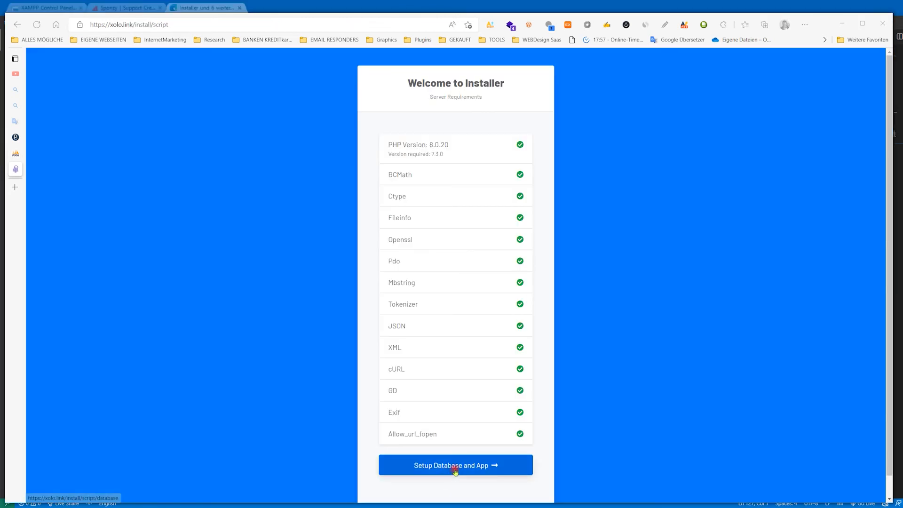
pyautogui.click(454, 466)
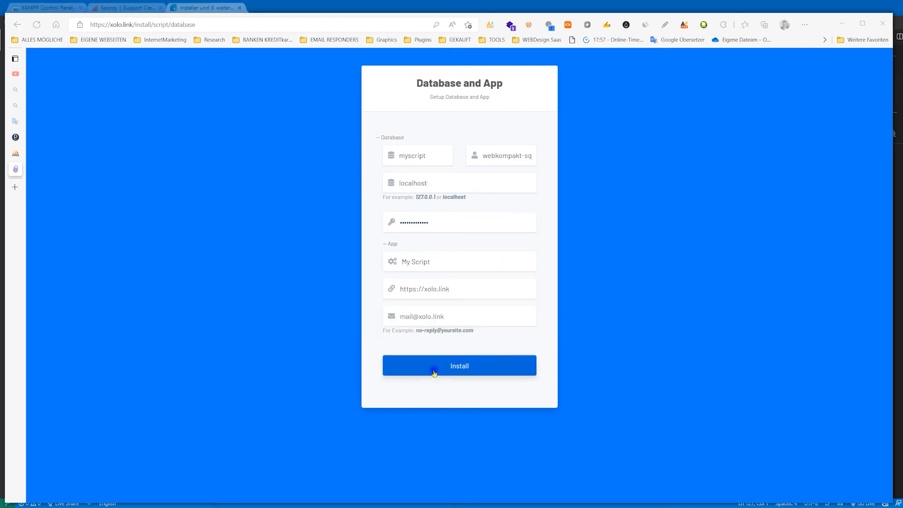
pyautogui.click(437, 371)
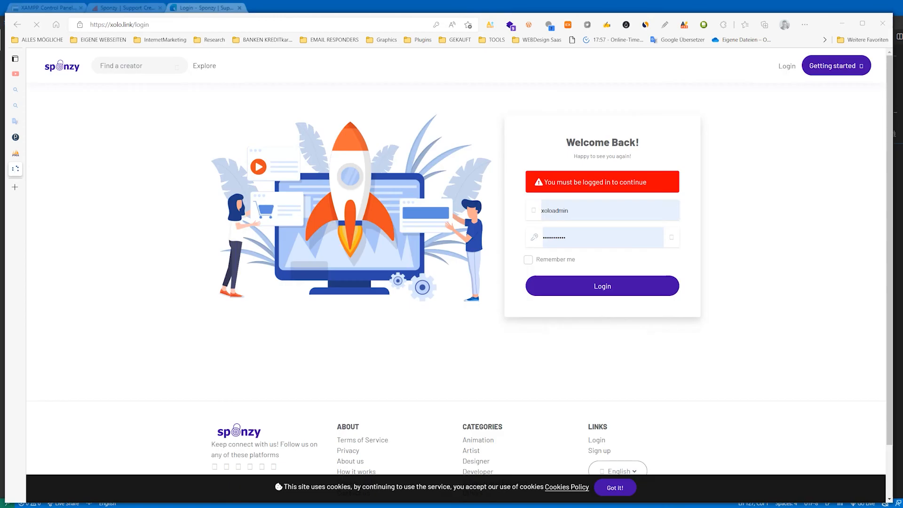
# - Log in to the installed Sponzy site with the username admin and the account password
pyautogui.doubleClick(593, 216)
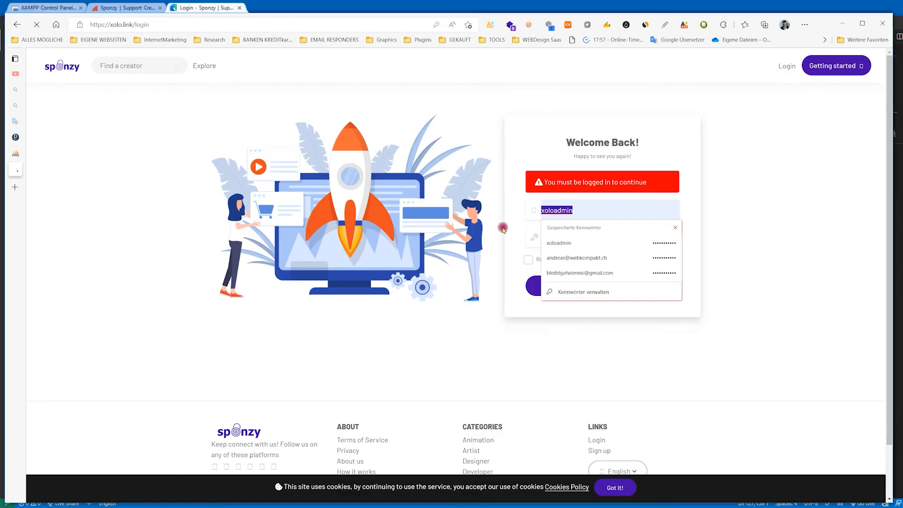
pyautogui.write('adm')
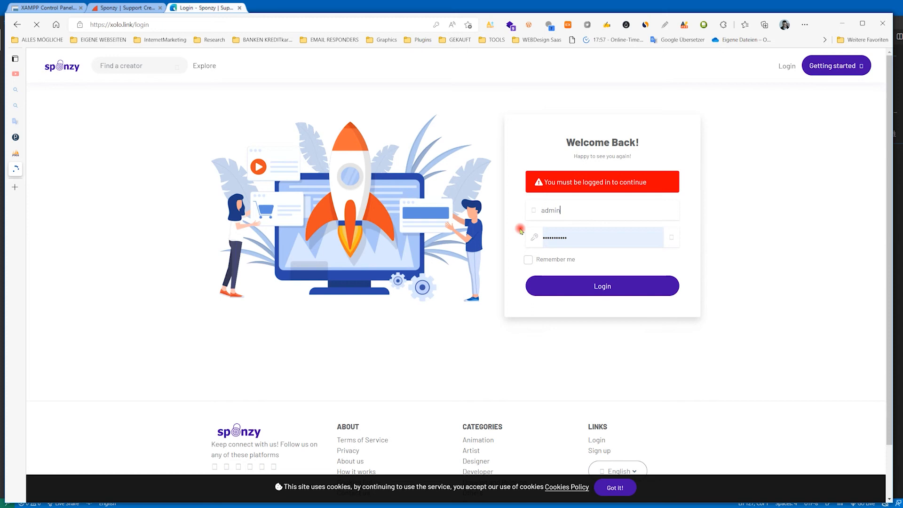
pyautogui.click(583, 237)
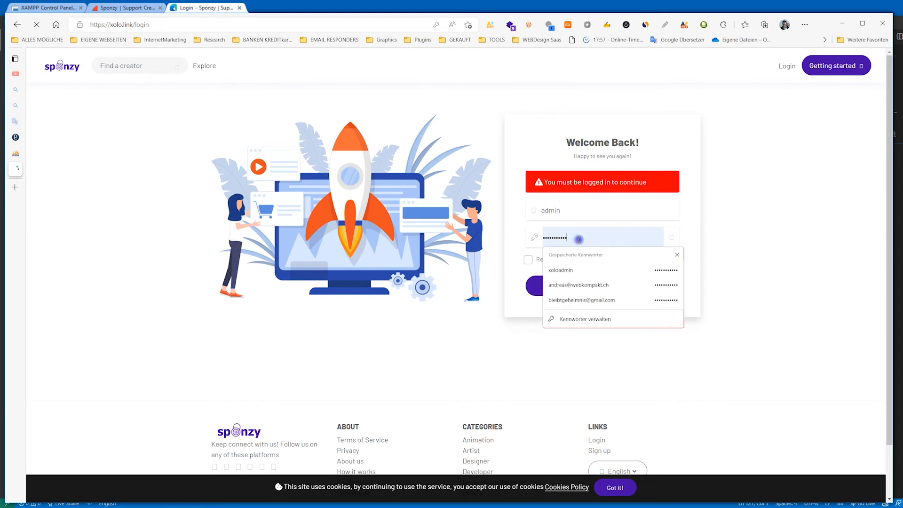
pyautogui.moveTo(584, 238); pyautogui.dragTo(502, 258)
pyautogui.write('•••')
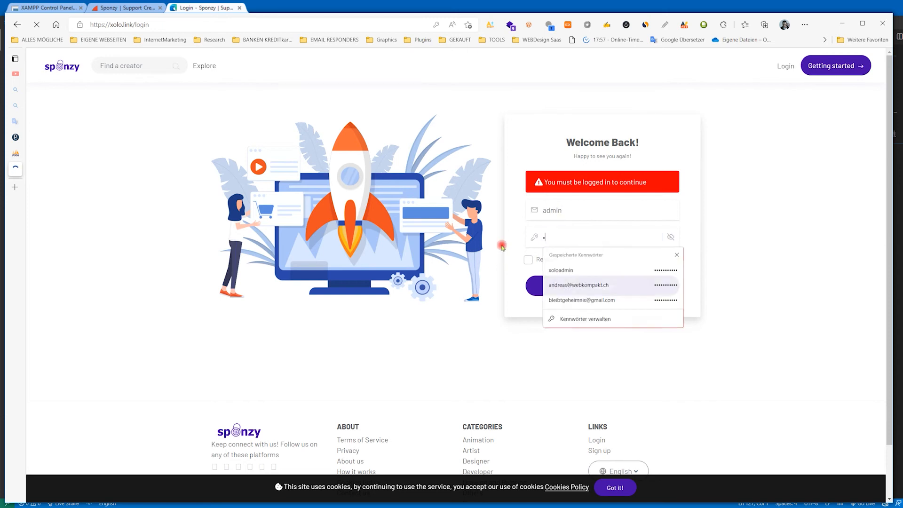
pyautogui.write('•••')
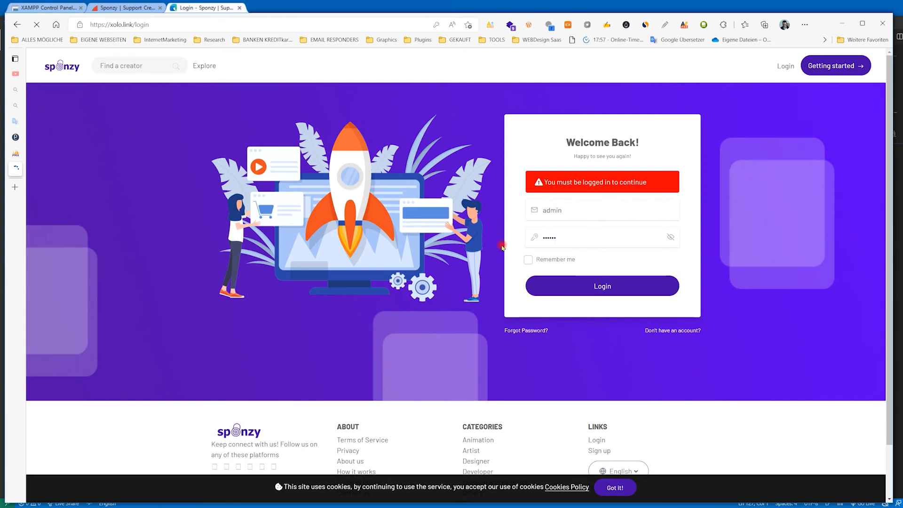
pyautogui.click(670, 238)
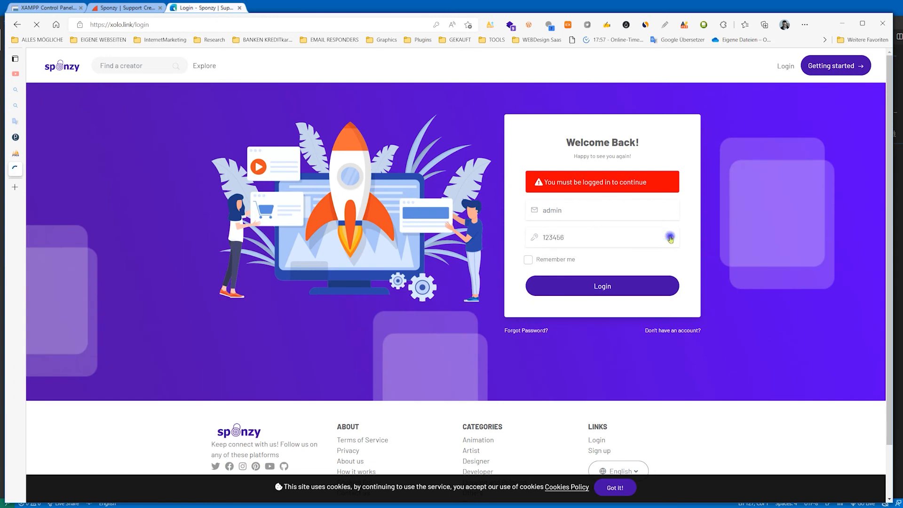
pyautogui.click(589, 287)
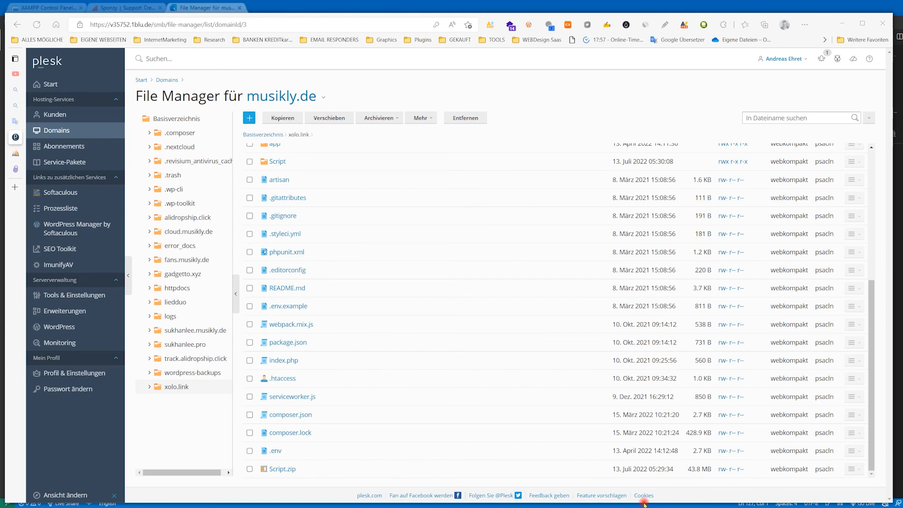
# - Open the .env file in the xolo.link directory of the Plesk file manager
pyautogui.click(275, 451)
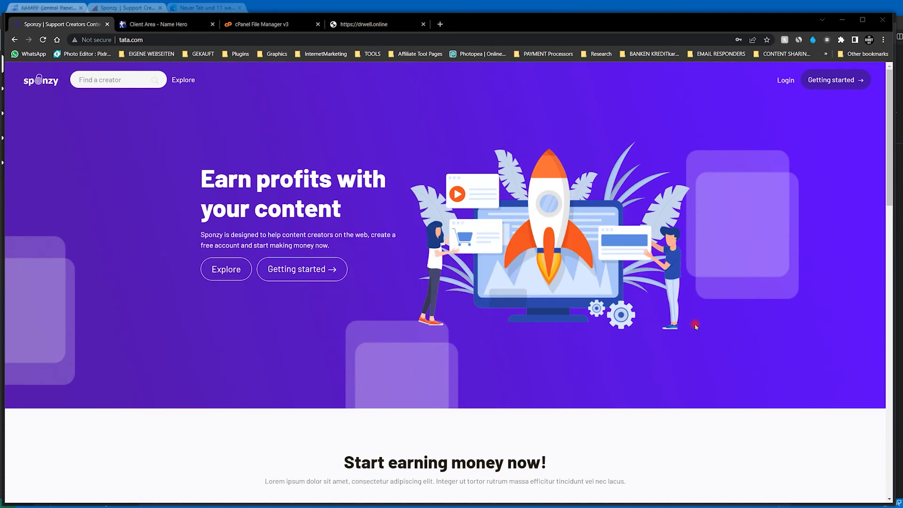
# - Check the drwell.online page, switch to the cPanel File Manager, and upload Script.zip into the drwell.online directory
pyautogui.click(397, 24)
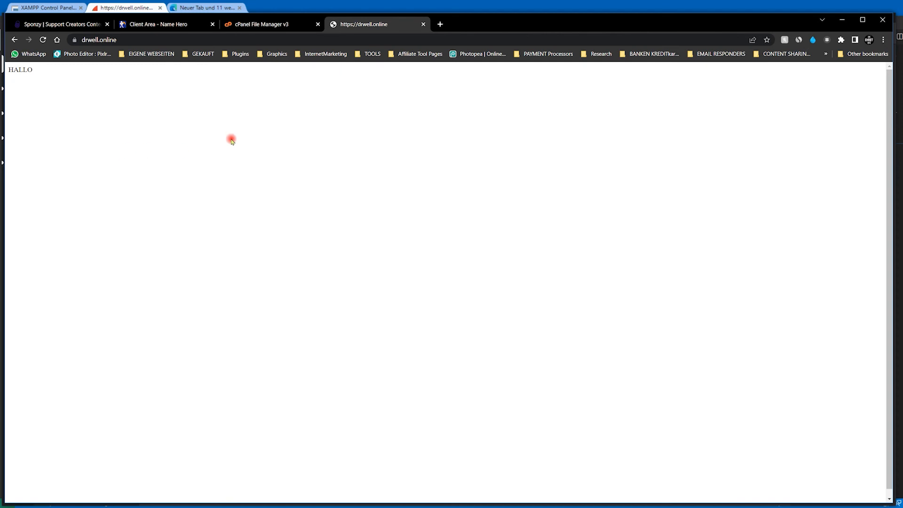
pyautogui.click(253, 23)
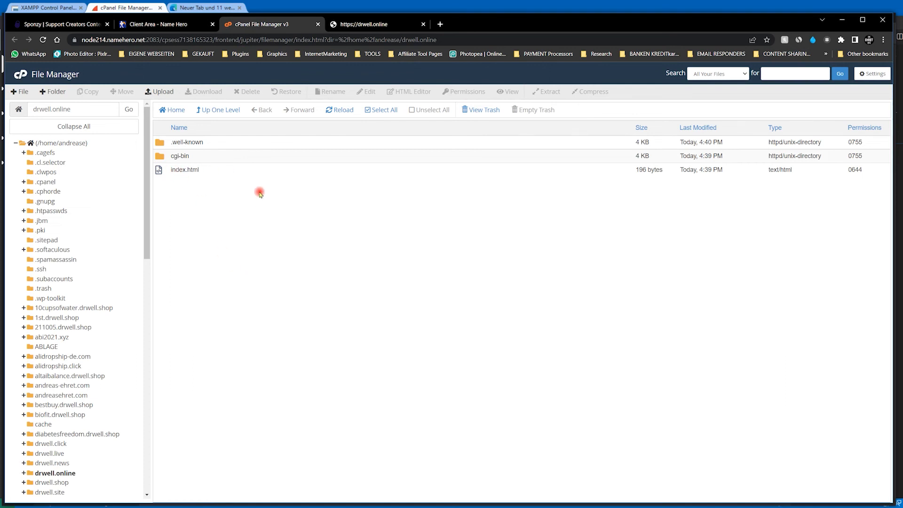
pyautogui.click(159, 91)
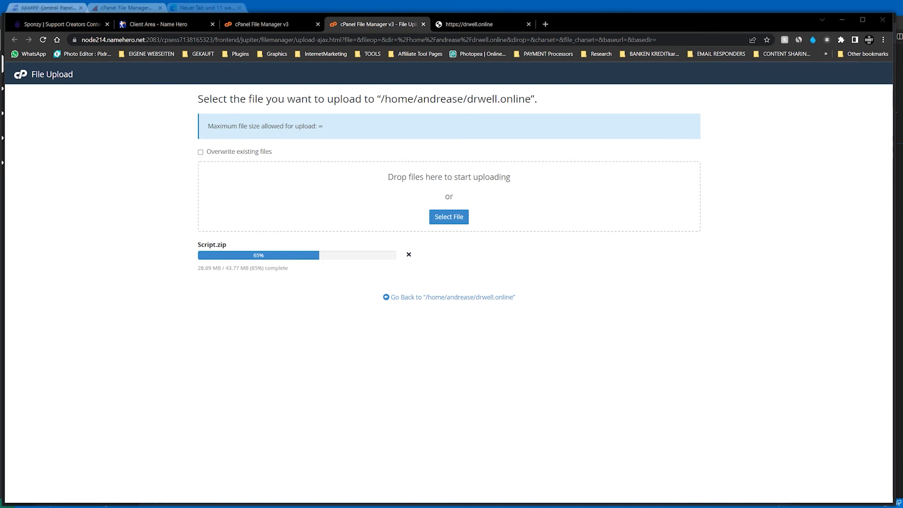
pyautogui.click(446, 297)
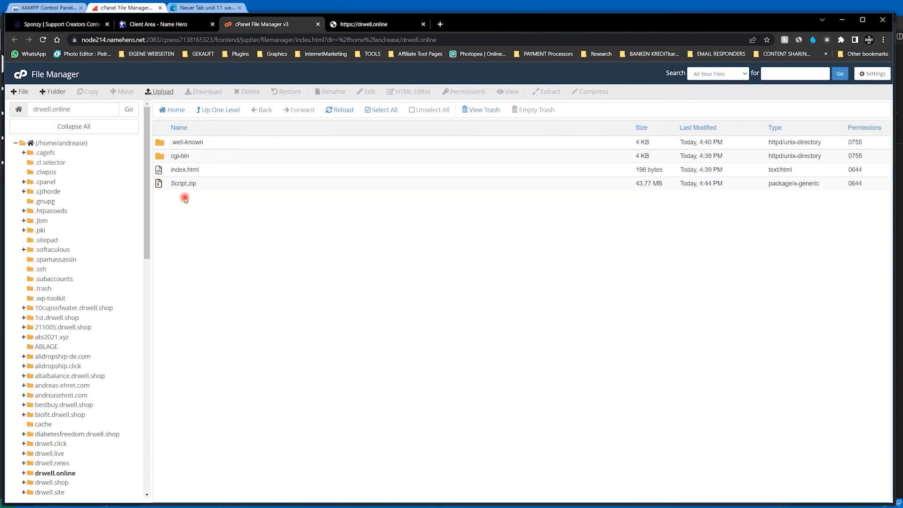
# - Extract Script.zip into the /drwell.online directory
pyautogui.click(161, 183)
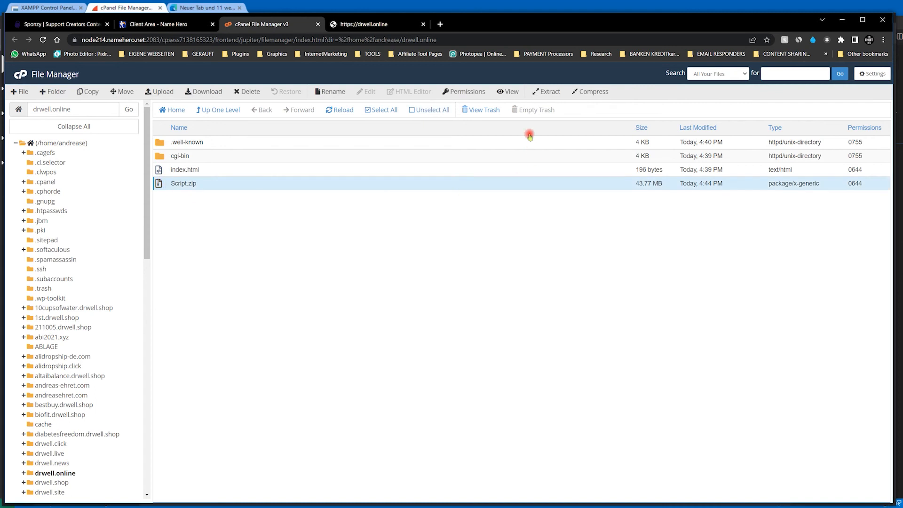
pyautogui.click(552, 93)
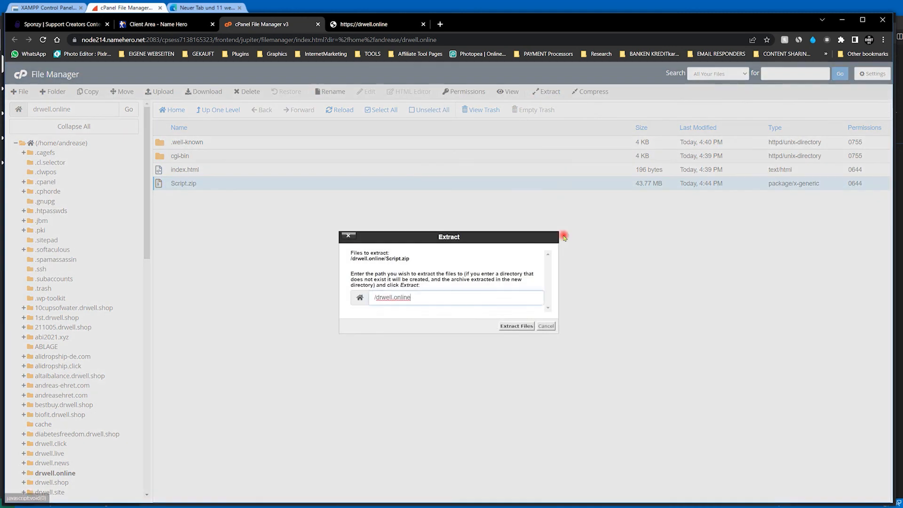
pyautogui.click(517, 326)
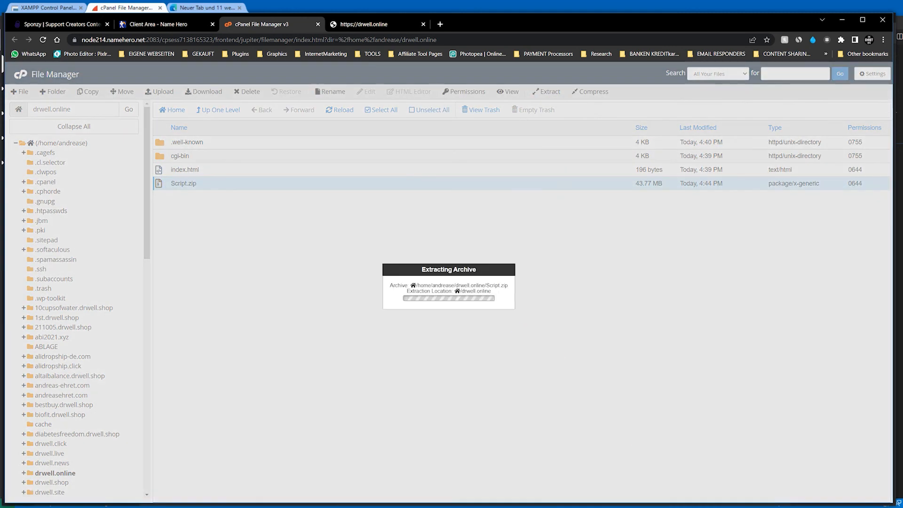
pyautogui.click(591, 372)
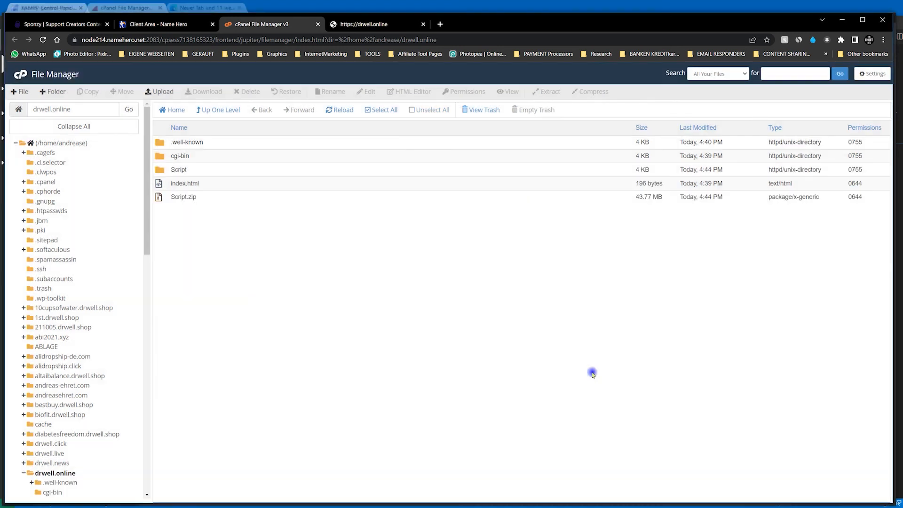
# - Move all contents of the extracted Script folder into the drwell.online directory and return to that directory
pyautogui.doubleClick(159, 170)
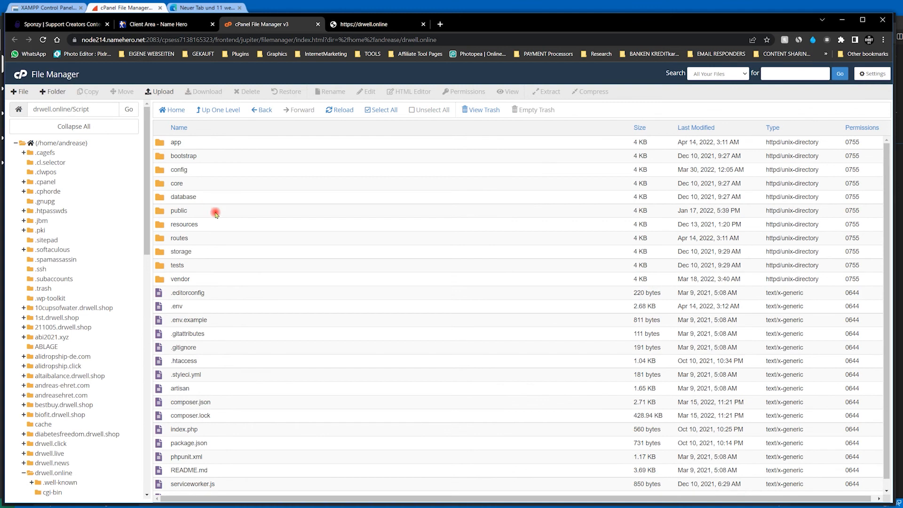
pyautogui.click(389, 110)
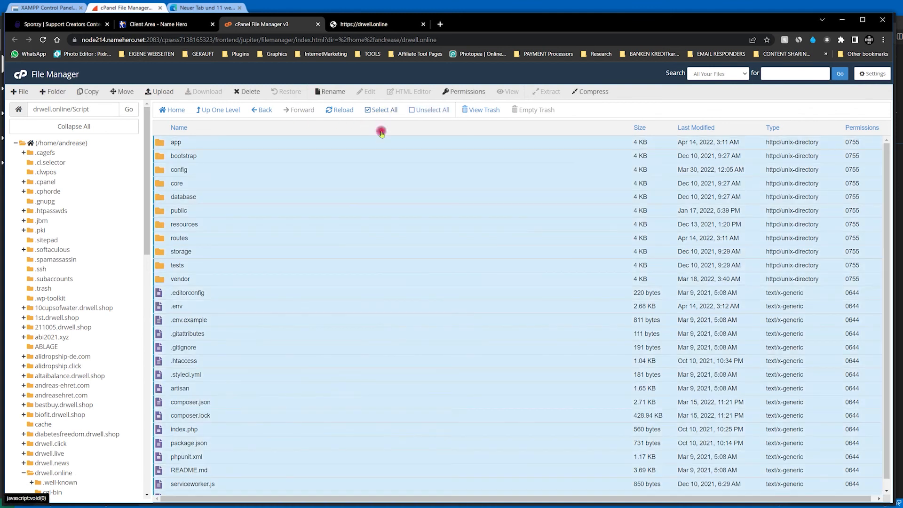
pyautogui.moveTo(146, 218); pyautogui.dragTo(145, 347)
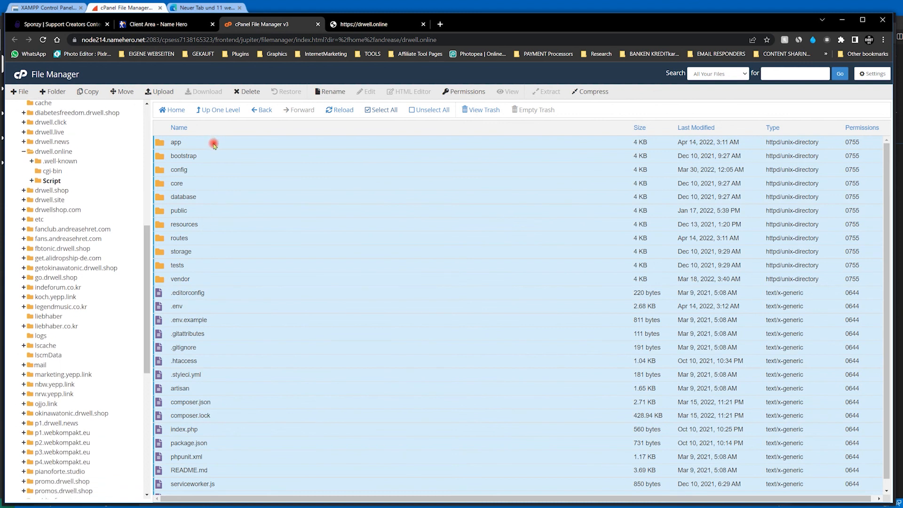
pyautogui.click(115, 153)
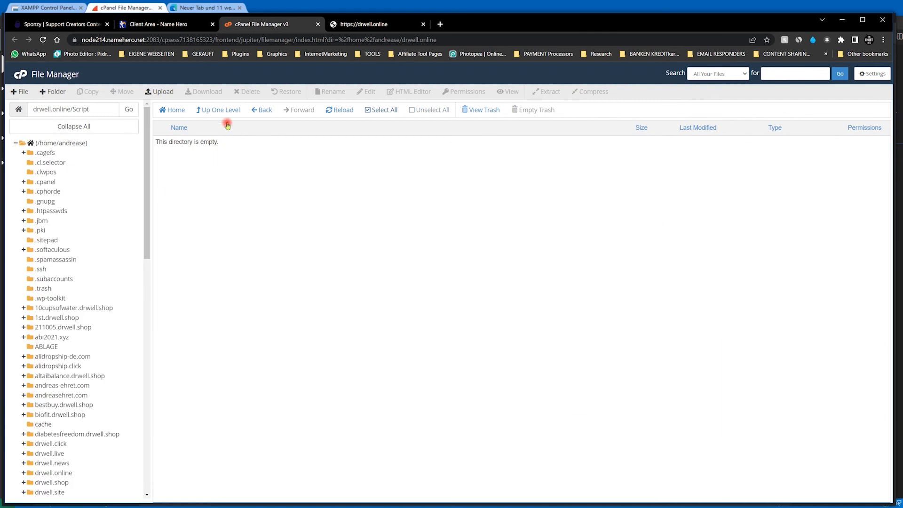
pyautogui.click(212, 110)
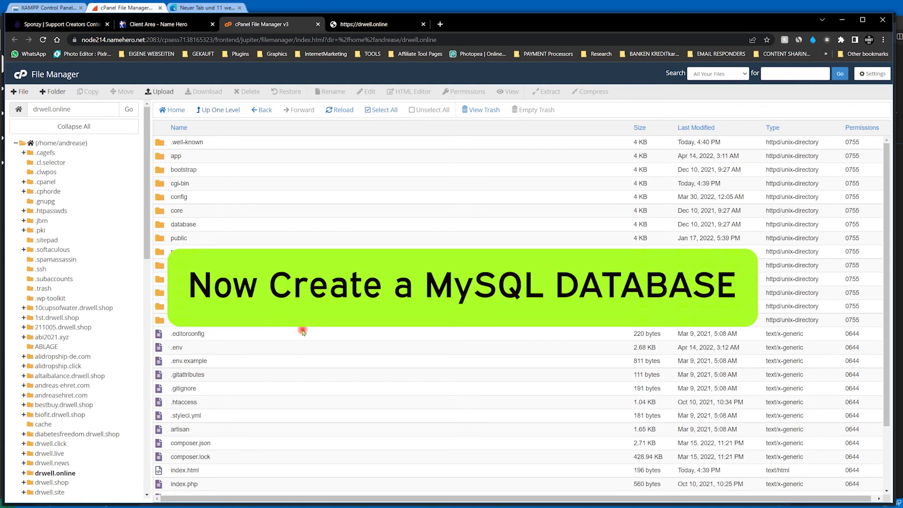
# - Create a MySQL database named myscript on the cPanel host and return to the database management page
pyautogui.click(19, 74)
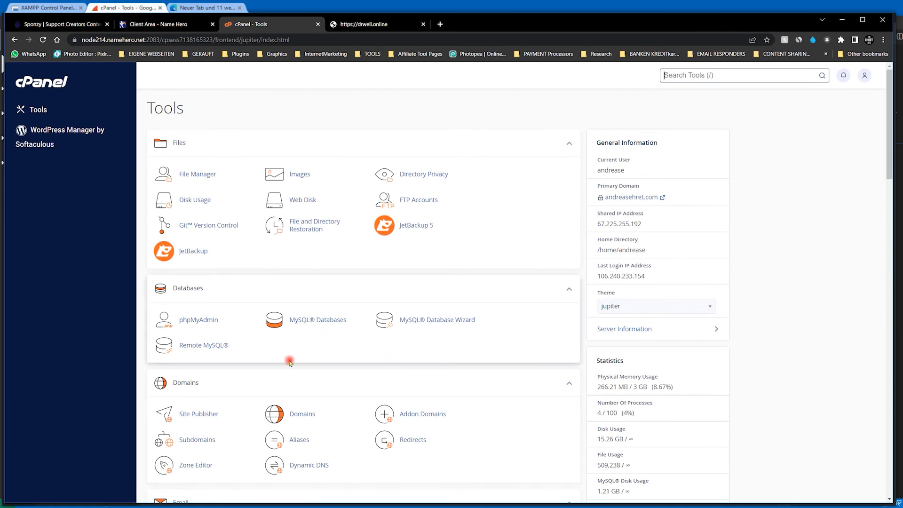
pyautogui.scroll(-1, 290, 362)
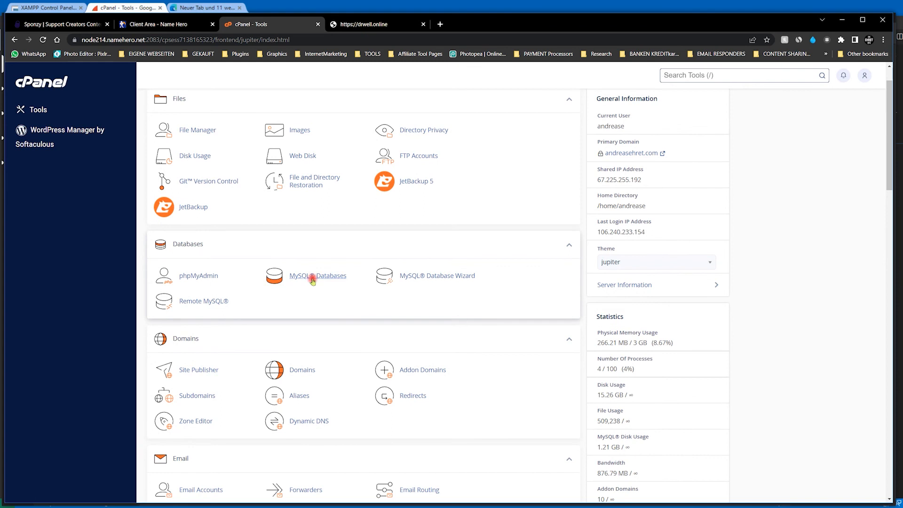
pyautogui.click(313, 278)
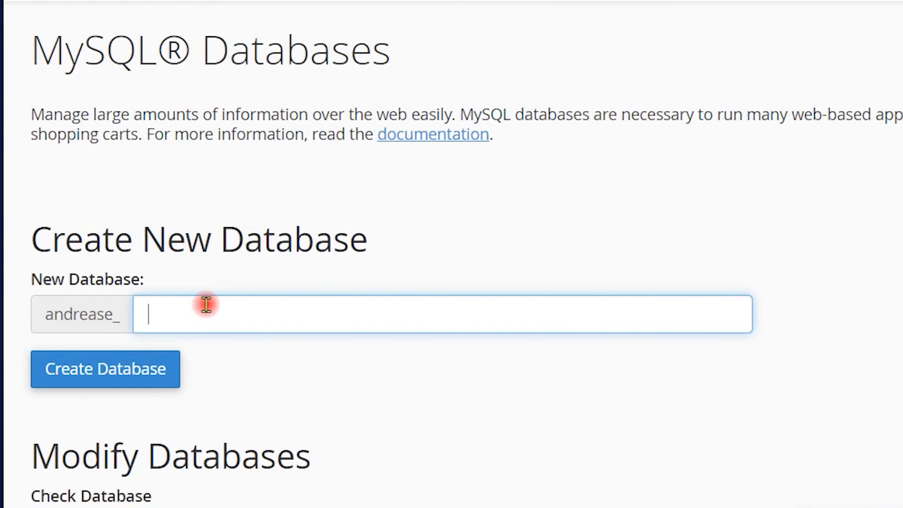
pyautogui.write('myscript')
pyautogui.click(114, 380)
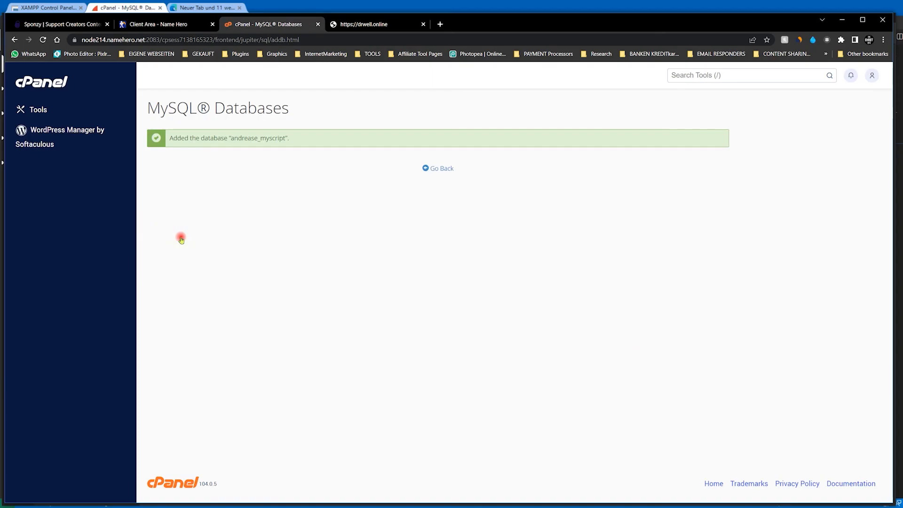
pyautogui.click(444, 169)
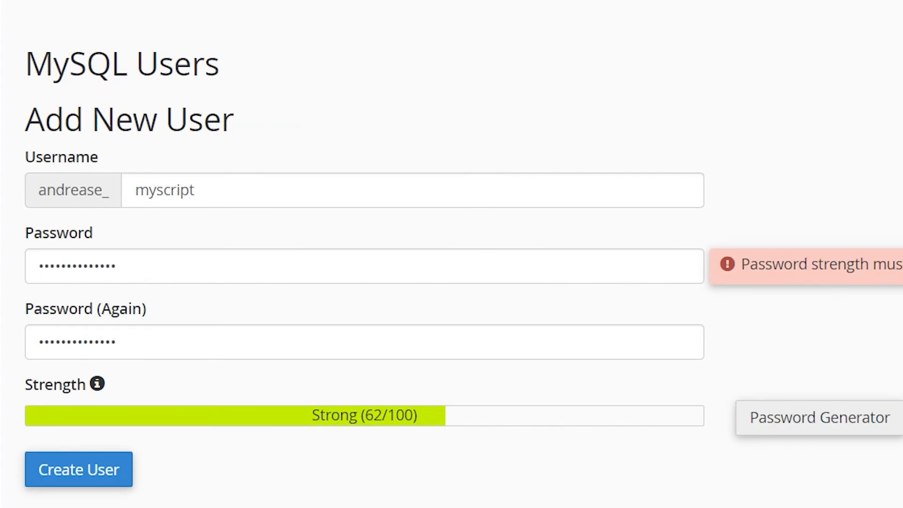
# - Create the MySQL user myscript and assign it to the myscript database with ALL PRIVILEGES
pyautogui.click(628, 101)
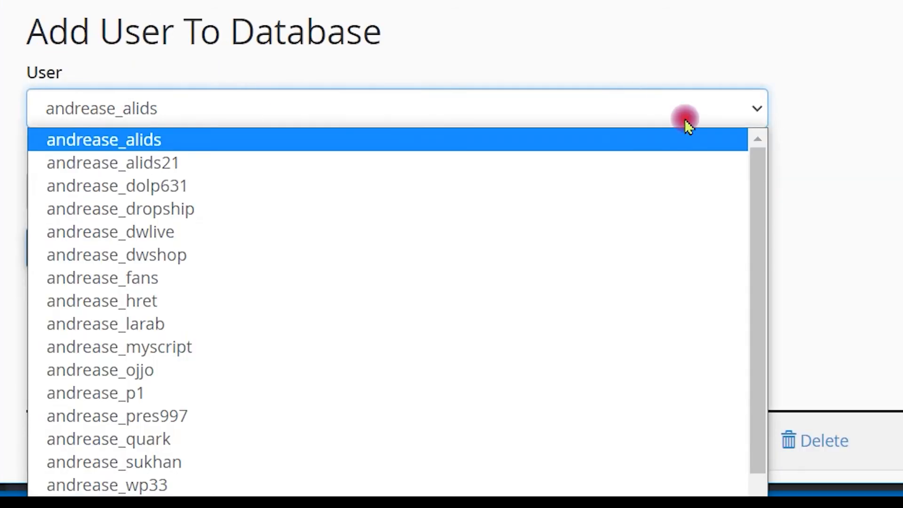
pyautogui.moveTo(758, 202); pyautogui.dragTo(742, 375)
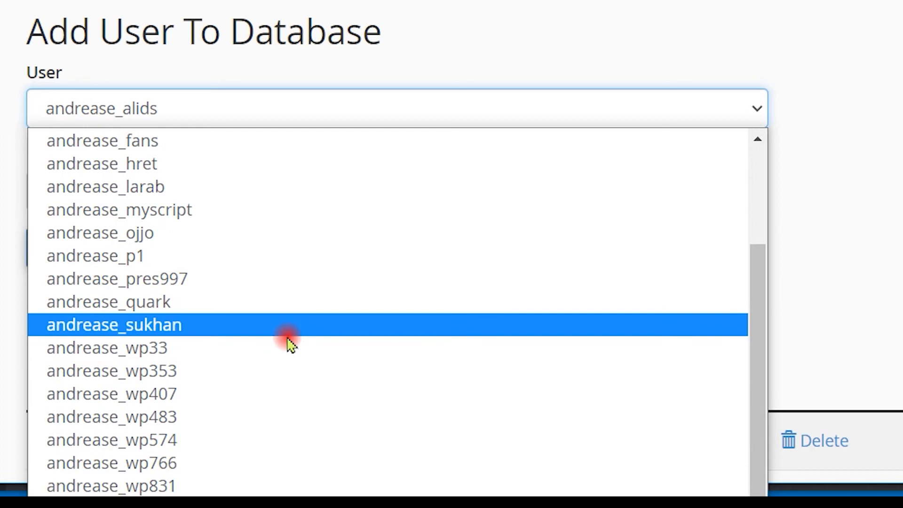
pyautogui.click(259, 220)
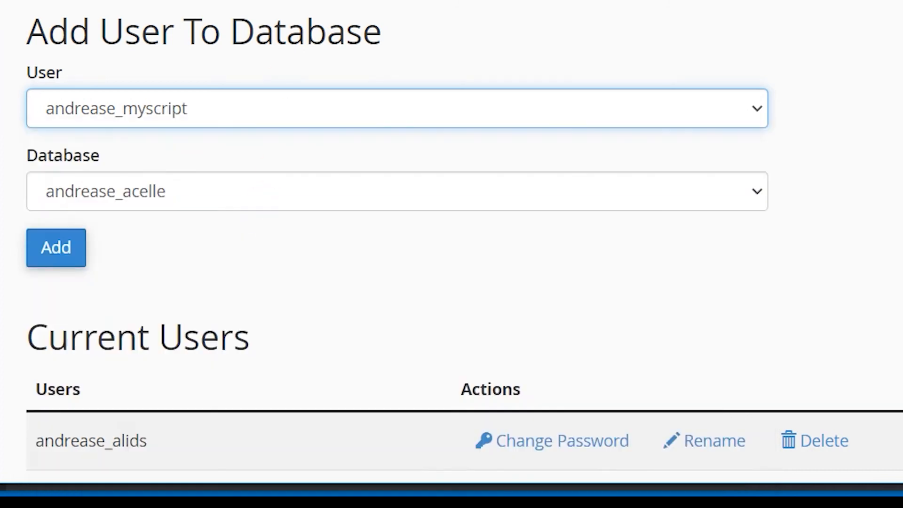
pyautogui.click(196, 190)
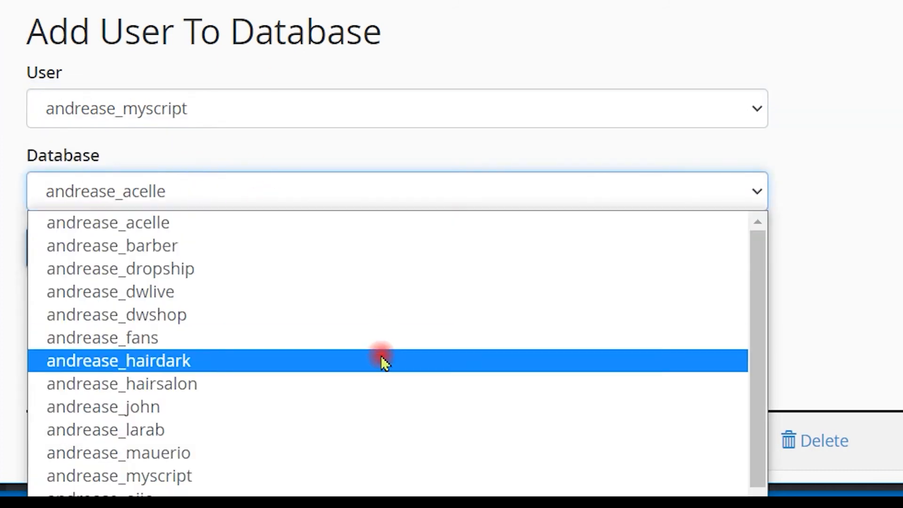
pyautogui.click(317, 476)
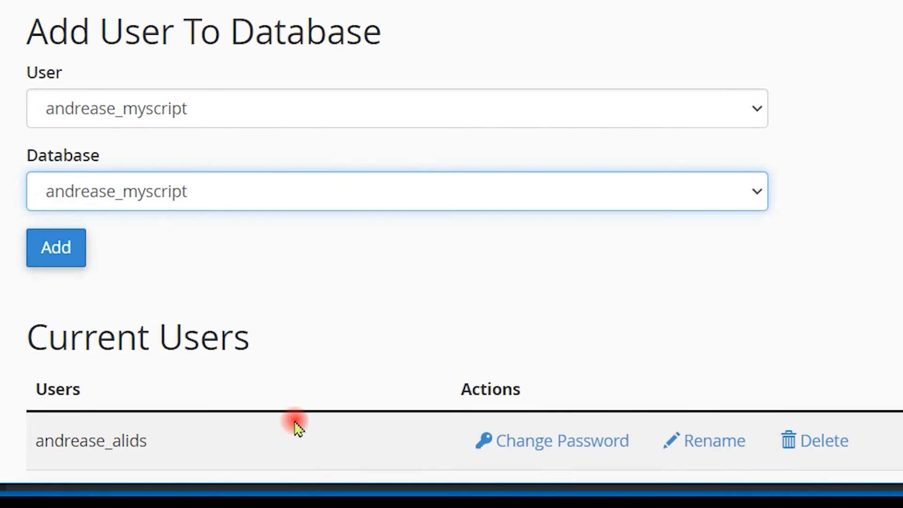
pyautogui.click(216, 112)
pyautogui.click(550, 111)
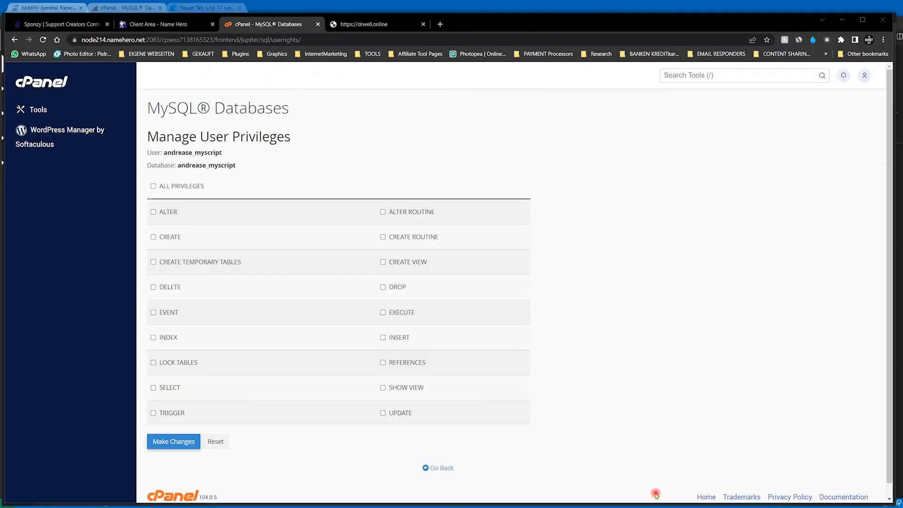
pyautogui.click(154, 186)
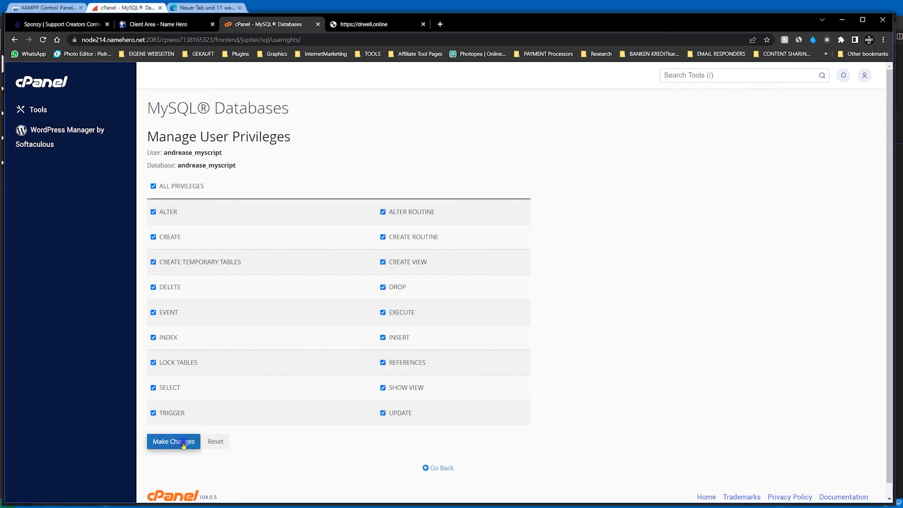
pyautogui.click(183, 443)
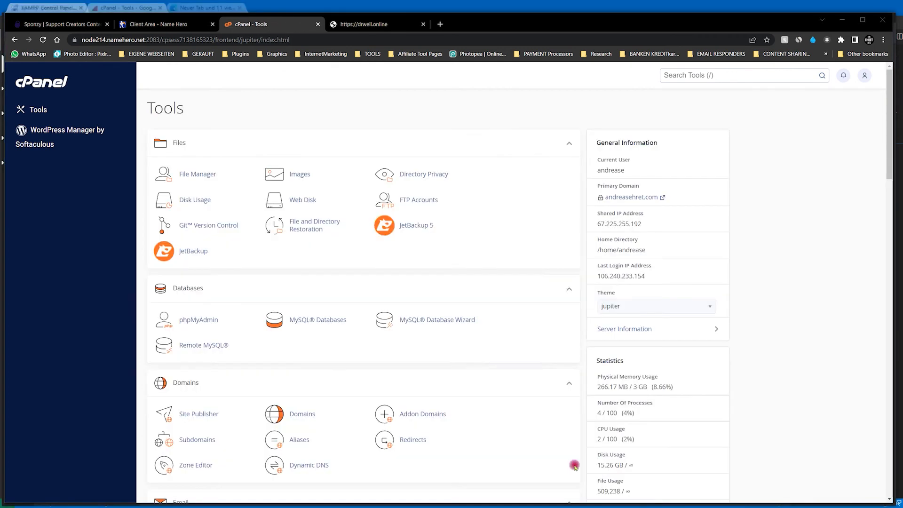
# - Import sponzy.sql from the local MySQL folder into the myscript database using the cPanel host's phpMyAdmin
pyautogui.click(197, 321)
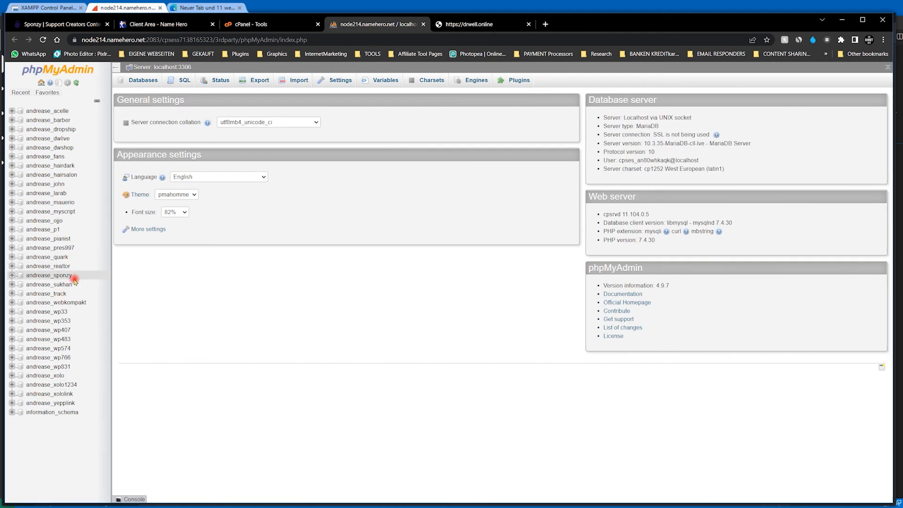
pyautogui.click(60, 212)
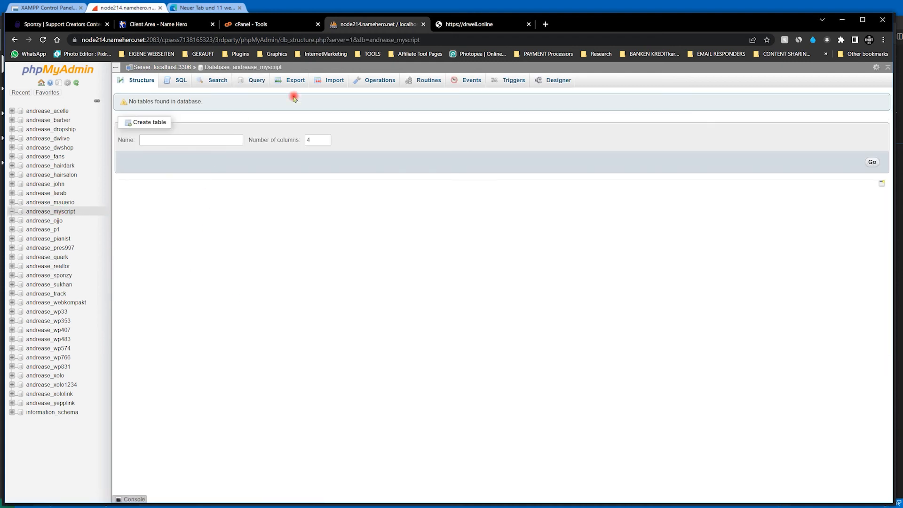
pyautogui.click(333, 80)
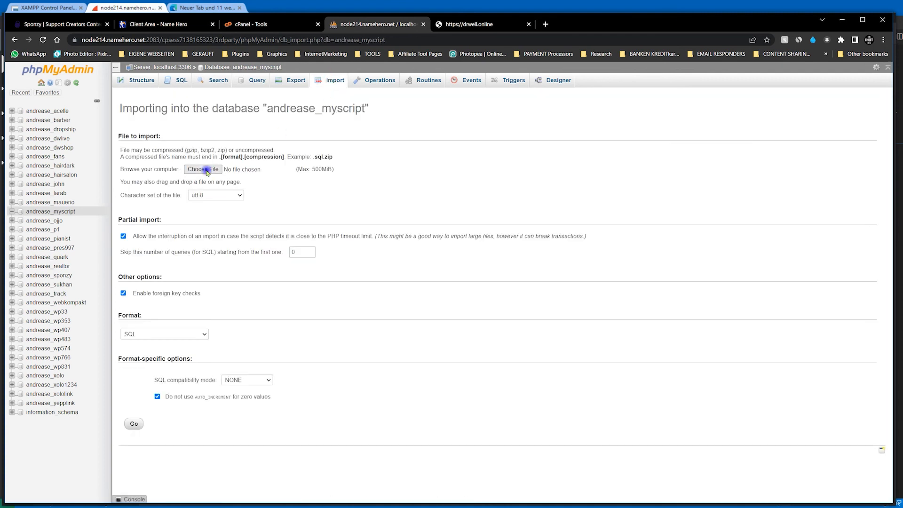
pyautogui.click(206, 171)
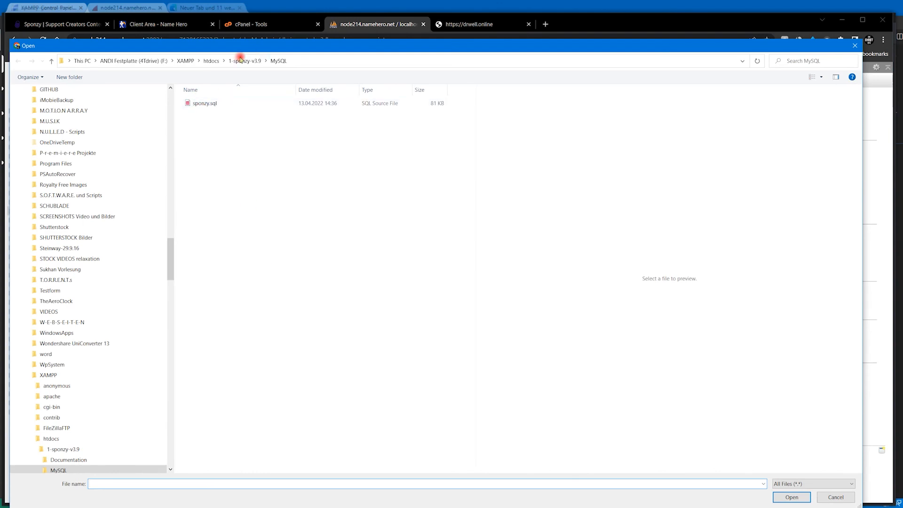
pyautogui.click(205, 103)
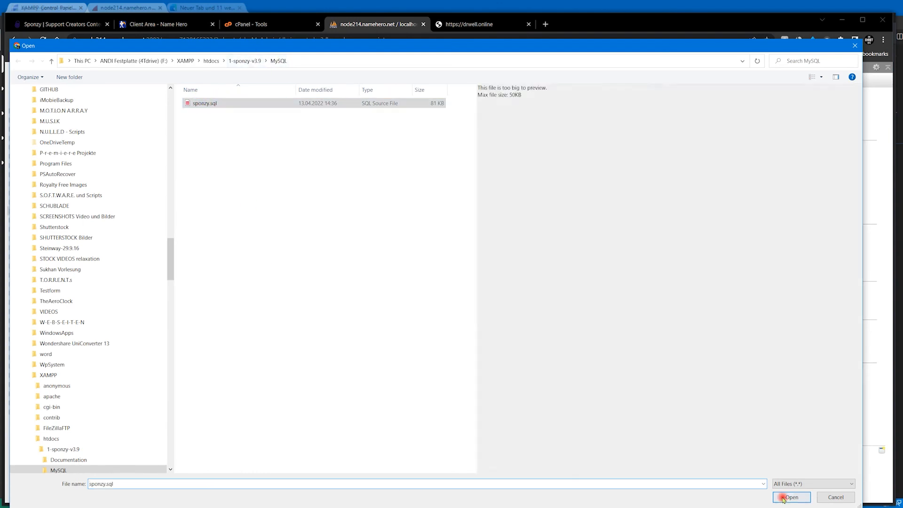
pyautogui.click(791, 497)
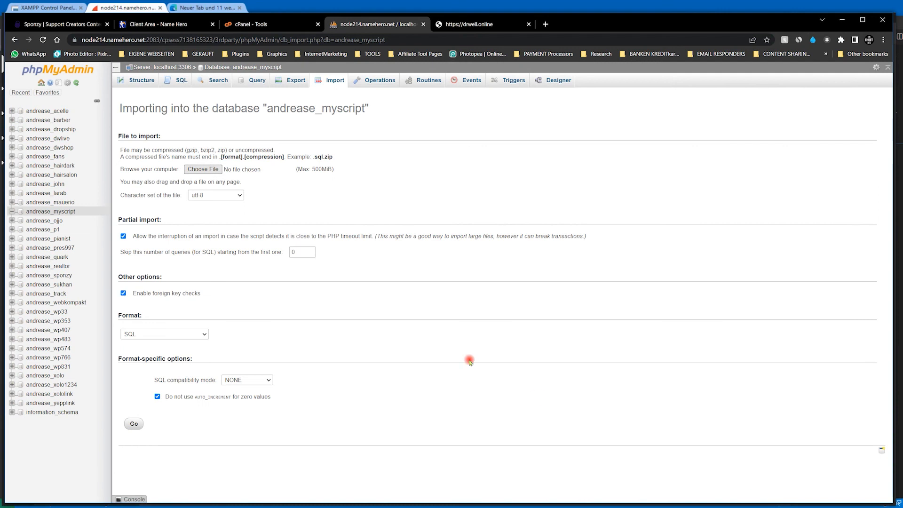
pyautogui.click(134, 423)
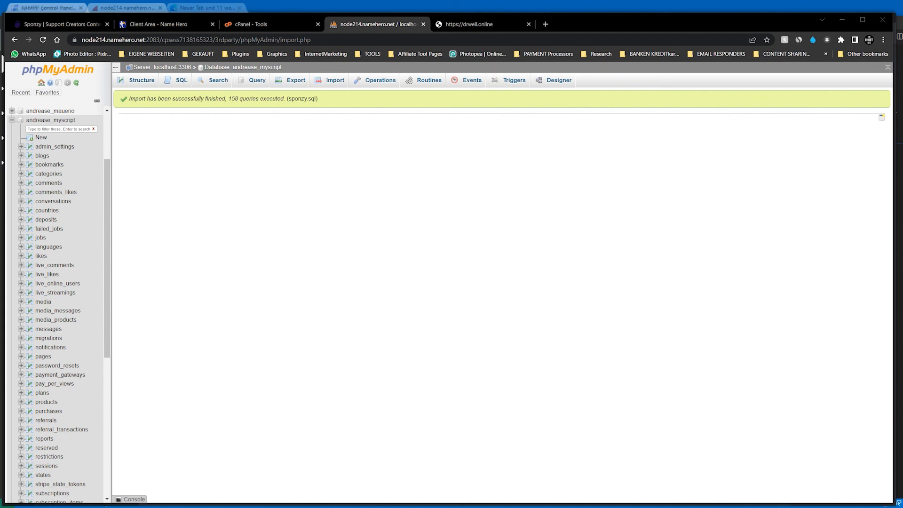
# - Reload the drwell.online page, and delete index.html from the drwell.online directory in the cPanel File Manager
pyautogui.hotkey('ctrl', 'Tab')
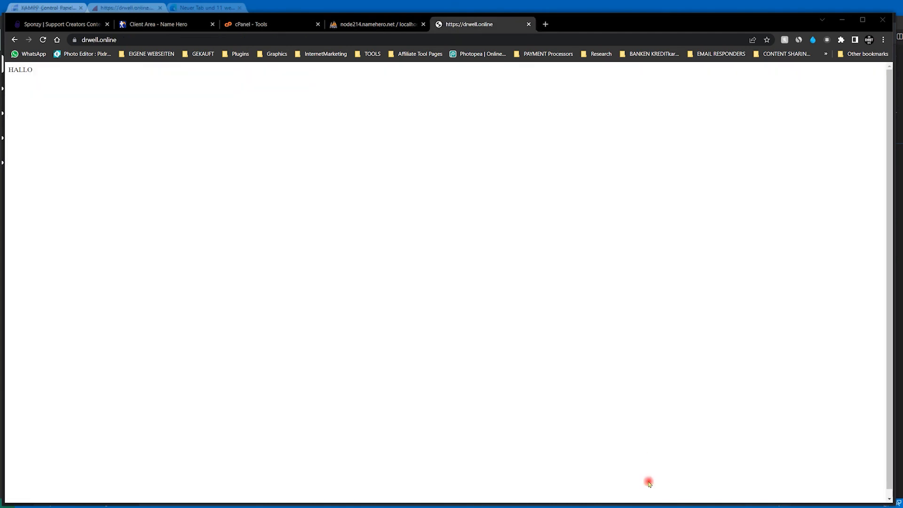
pyautogui.click(43, 40)
pyautogui.click(264, 24)
pyautogui.click(195, 173)
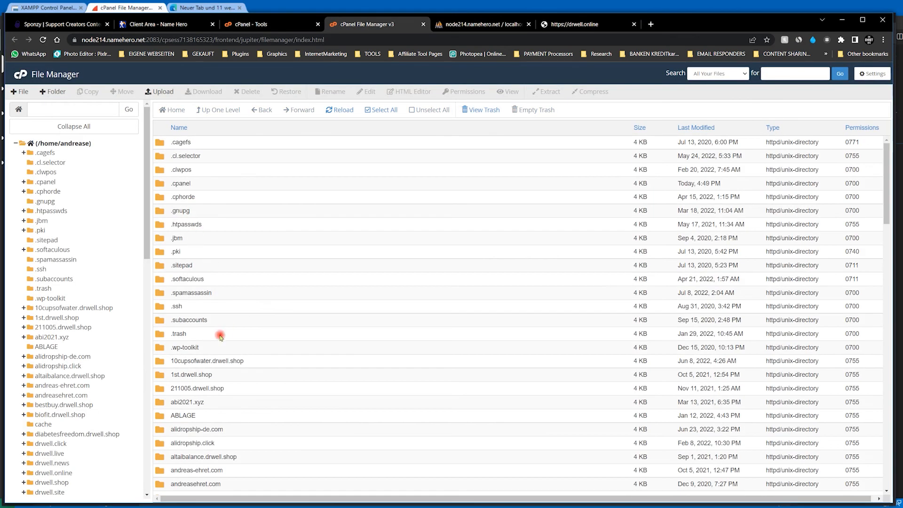
pyautogui.moveTo(147, 231); pyautogui.dragTo(151, 304)
pyautogui.click(55, 244)
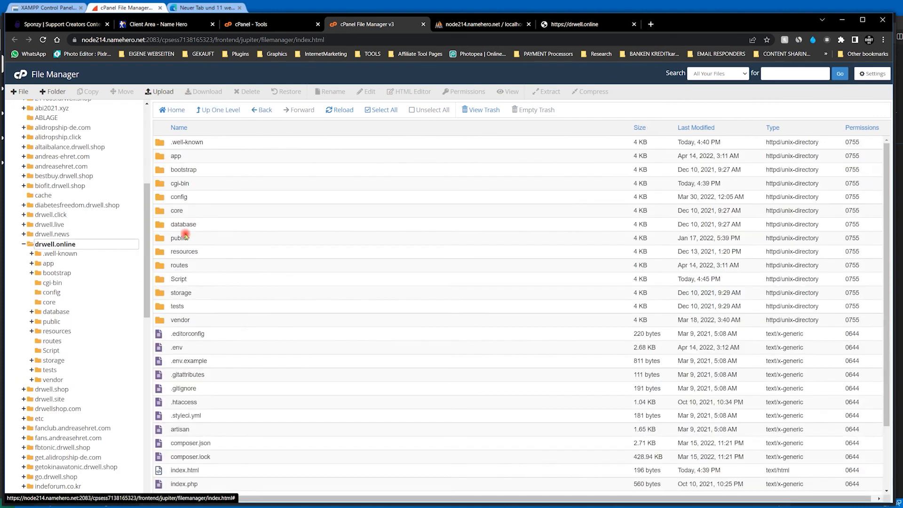
pyautogui.scroll(-3, 240, 329)
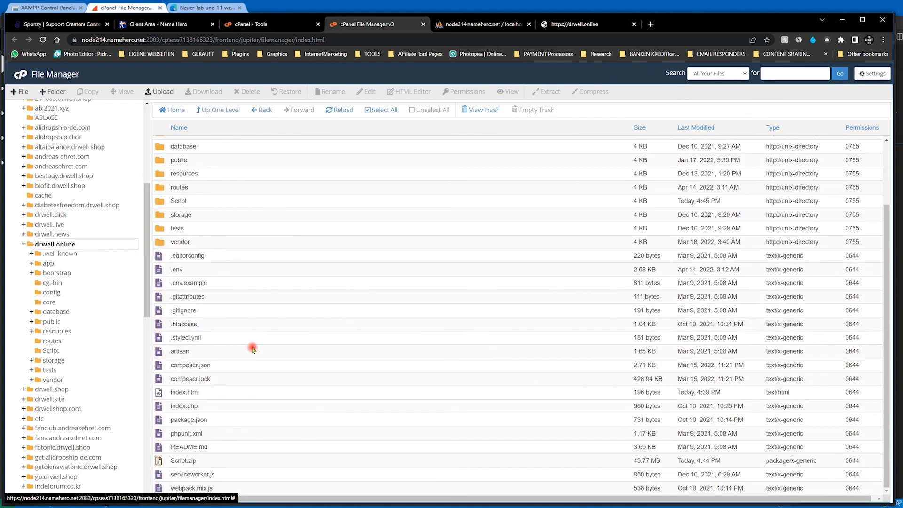
pyautogui.click(177, 392)
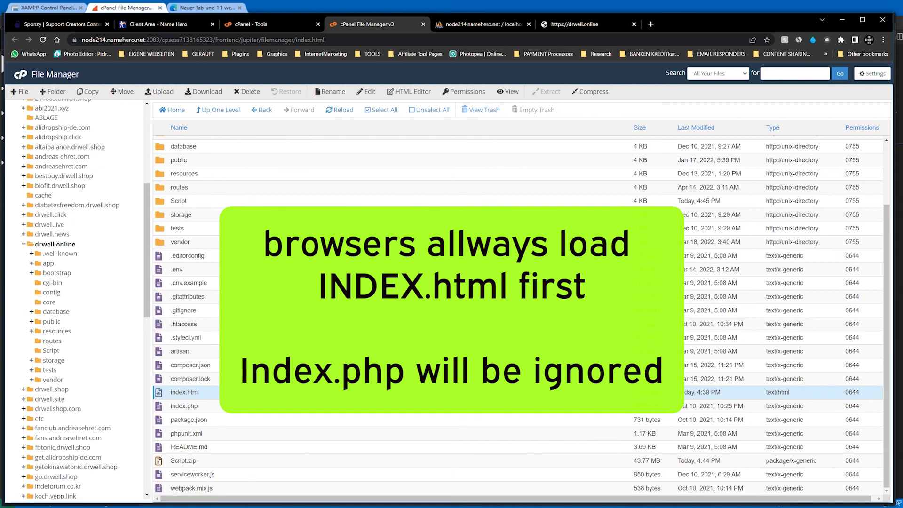
pyautogui.click(250, 92)
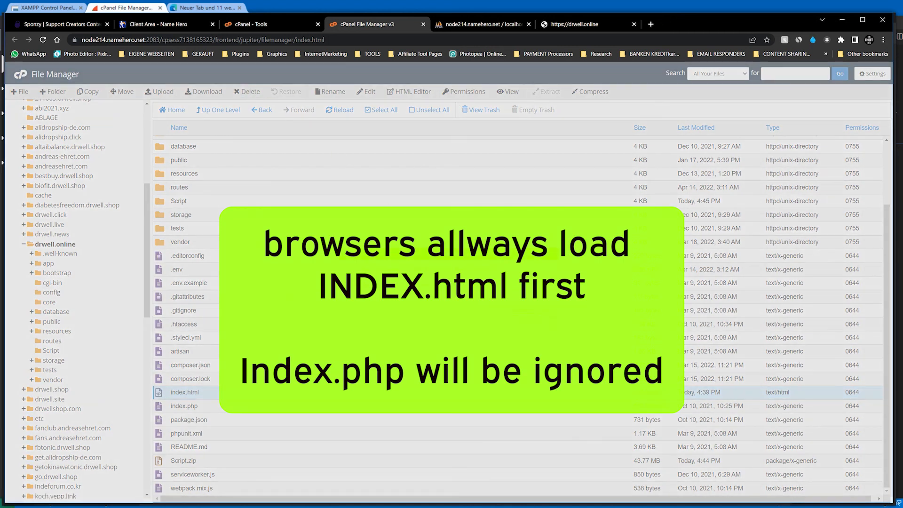
pyautogui.click(388, 285)
pyautogui.click(521, 307)
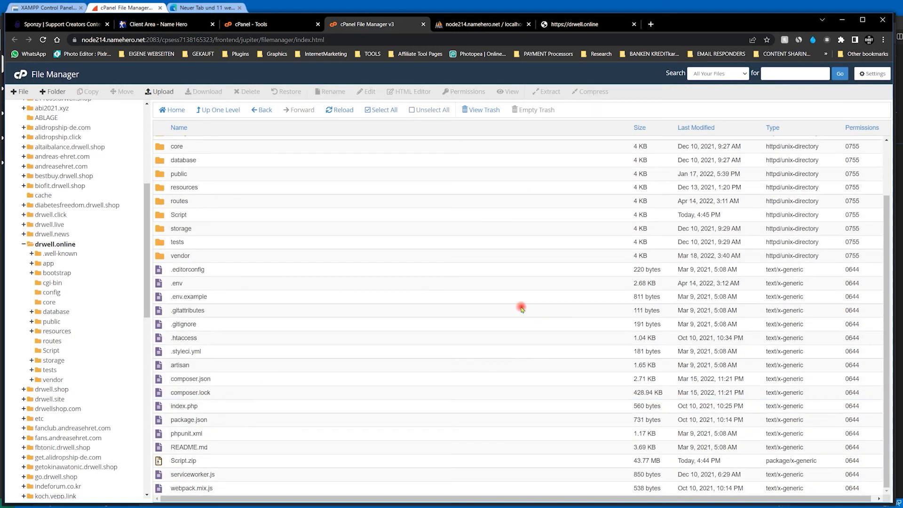
pyautogui.click(574, 24)
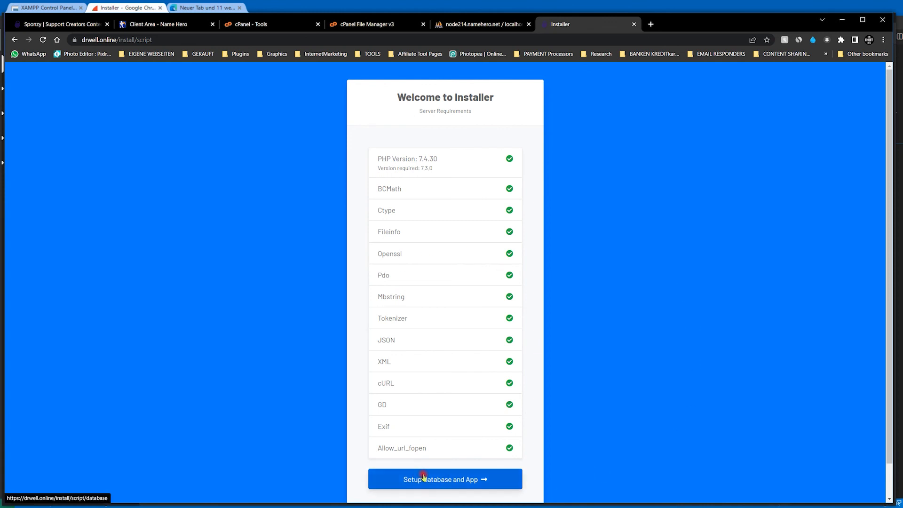
pyautogui.click(437, 484)
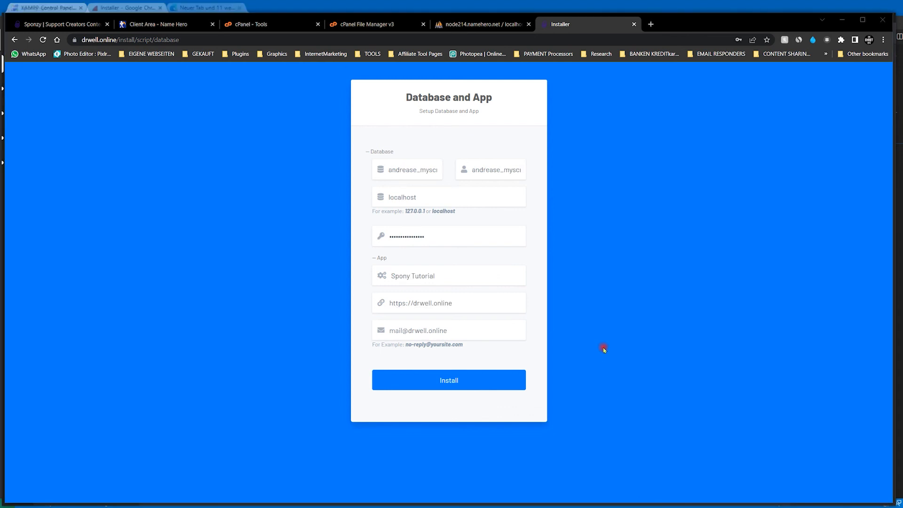
pyautogui.click(505, 385)
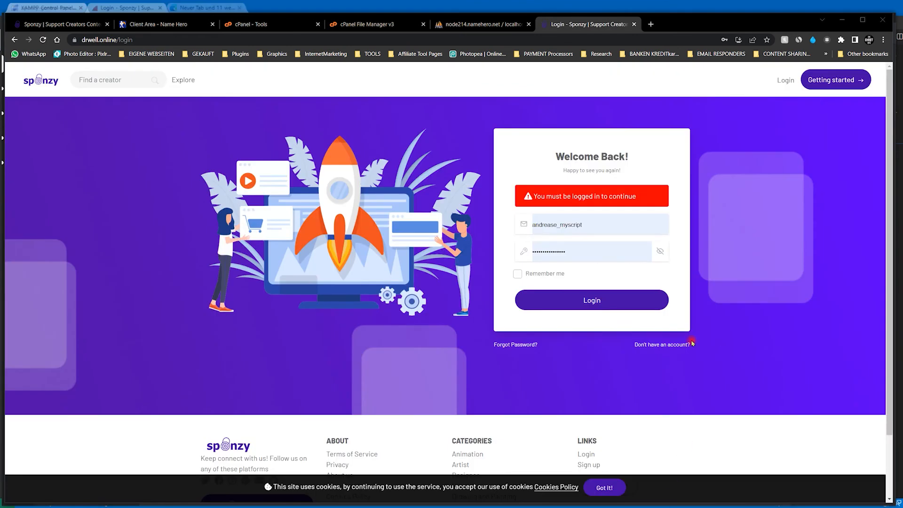
# - Accept the cookie notice on the drwell.online login page, and log in as admin with the account password
pyautogui.click(604, 487)
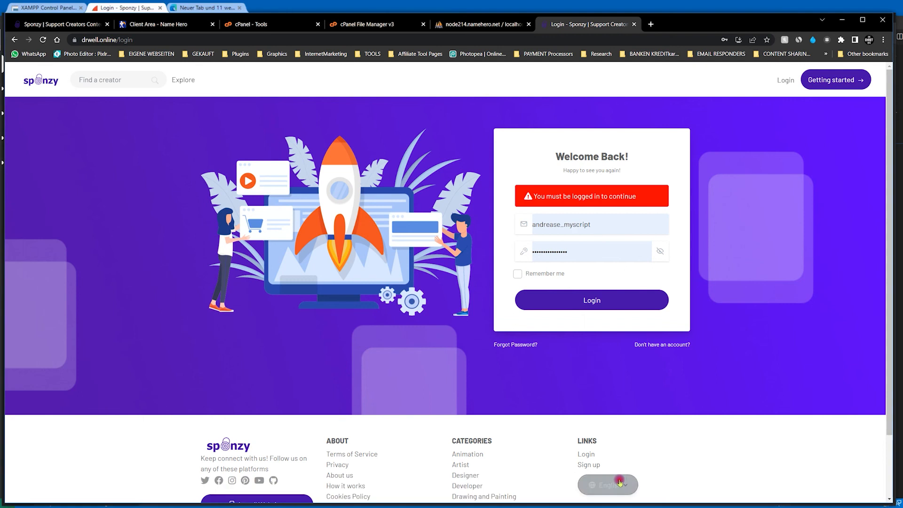
pyautogui.click(607, 230)
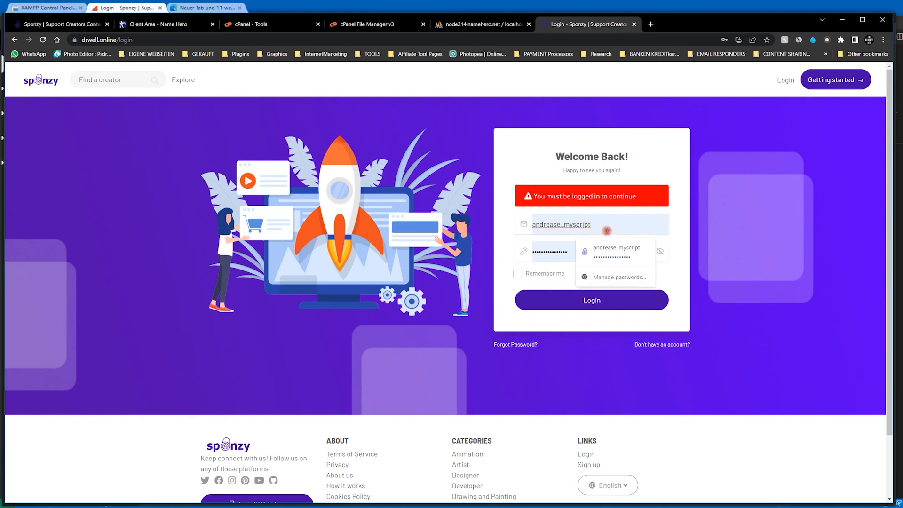
pyautogui.hotkey('ctrl', 'a')
pyautogui.press('BackSpace')
pyautogui.write('admi')
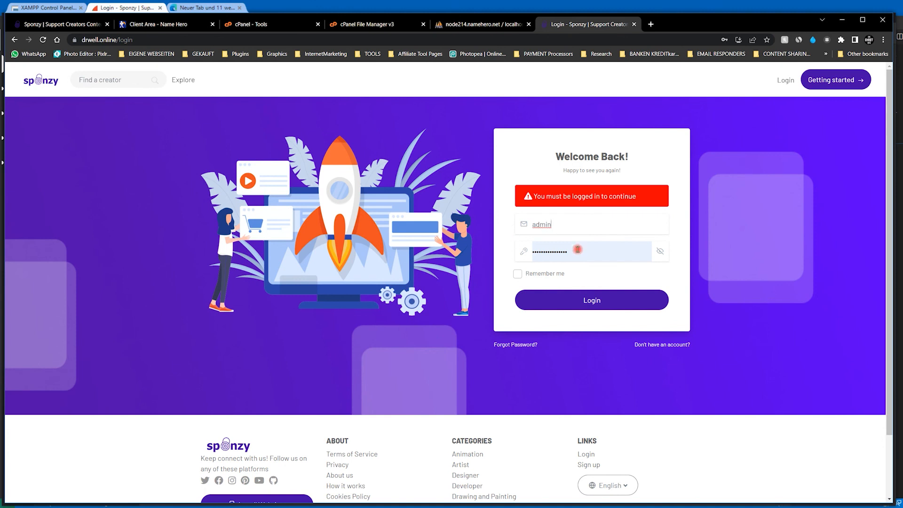
pyautogui.click(597, 253)
pyautogui.hotkey('ctrl', 'a')
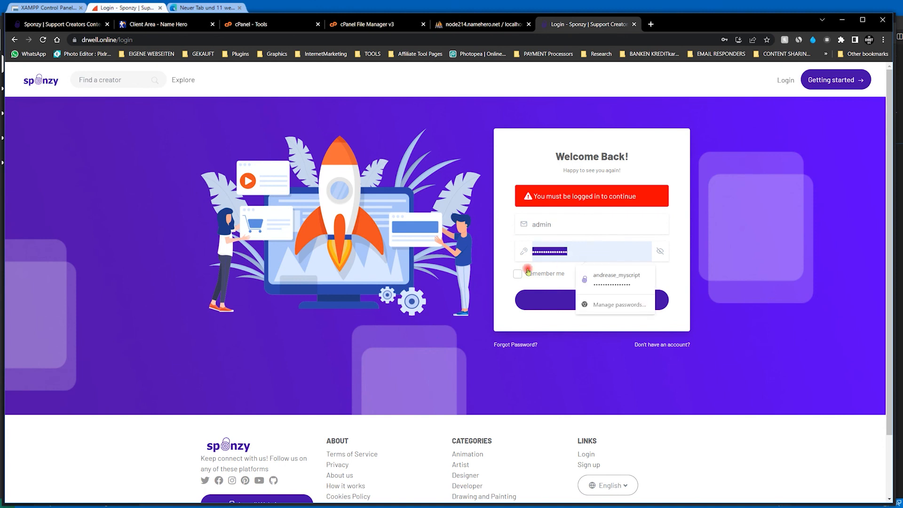
pyautogui.write('a')
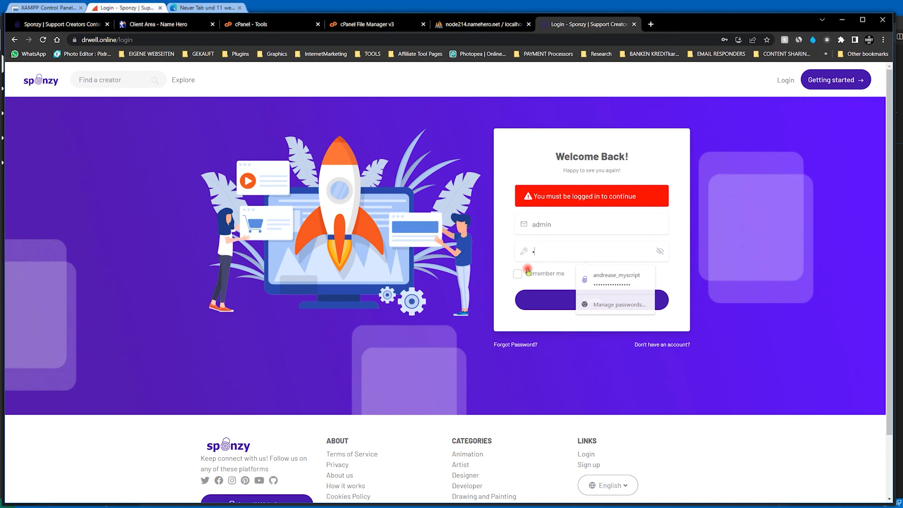
pyautogui.write('d')
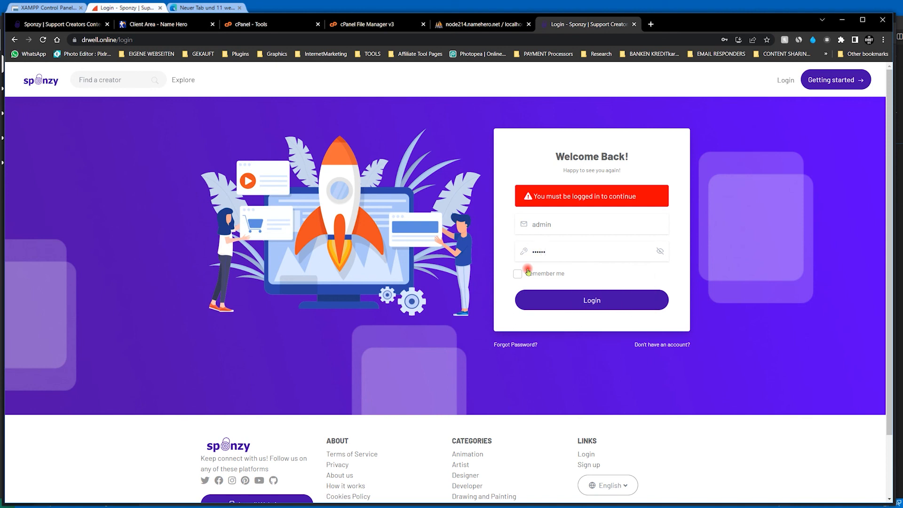
pyautogui.press('Return')
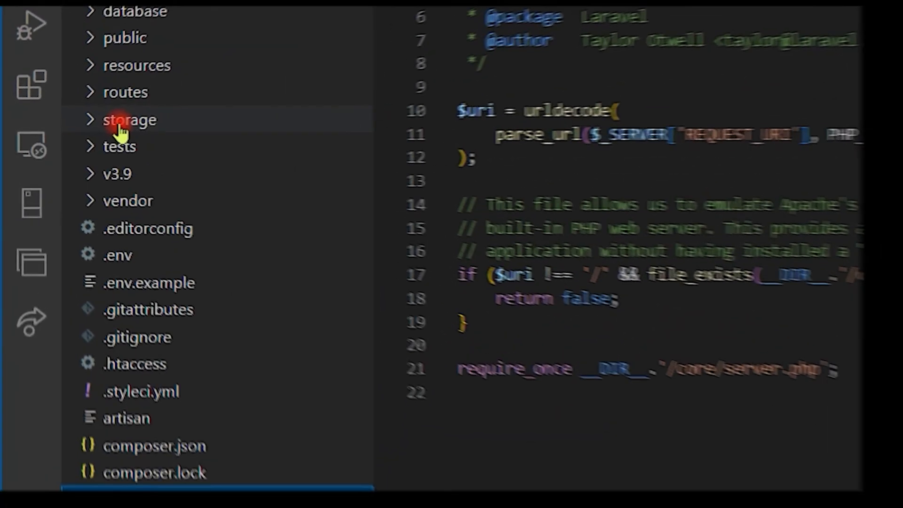
# - In Visual Studio Code, open laravel.log from the storage/logs folder and examine its dated error entries
pyautogui.click(96, 125)
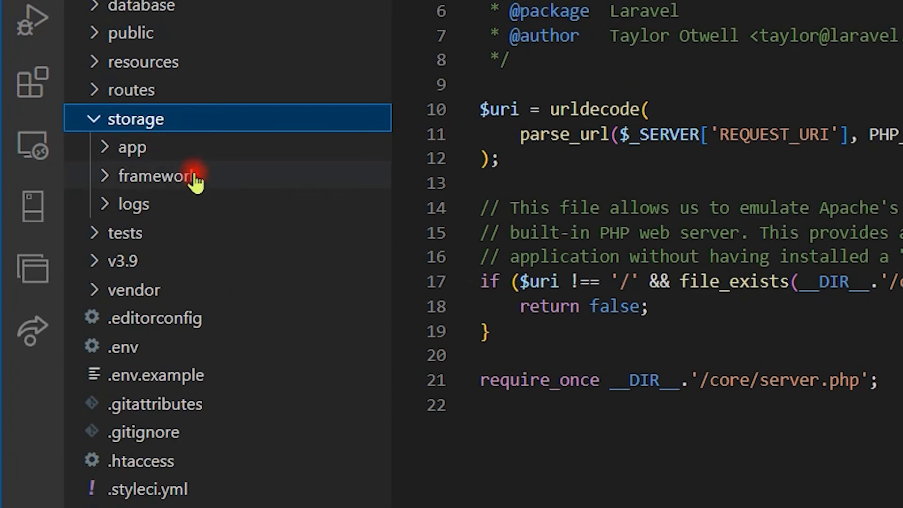
pyautogui.click(126, 205)
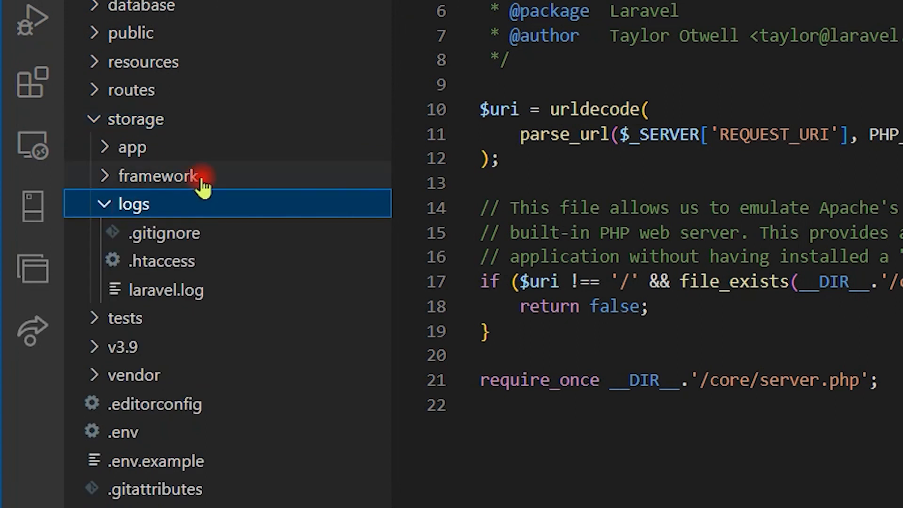
pyautogui.click(172, 301)
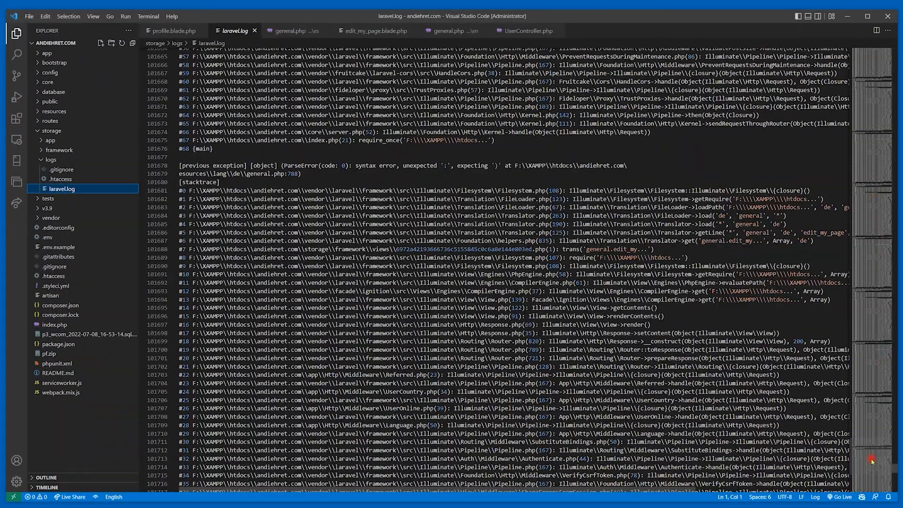
pyautogui.moveTo(872, 461); pyautogui.dragTo(873, 477)
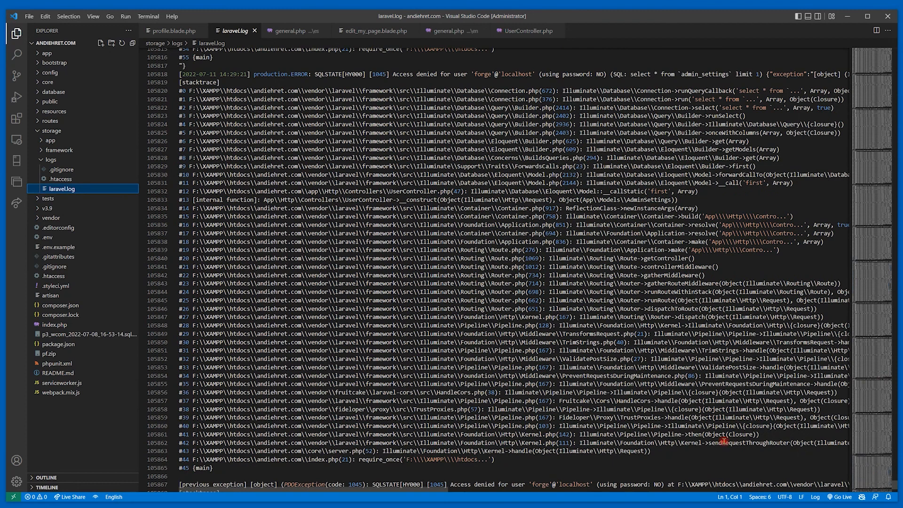
pyautogui.scroll(2, 689, 433)
pyautogui.scroll(5, 683, 423)
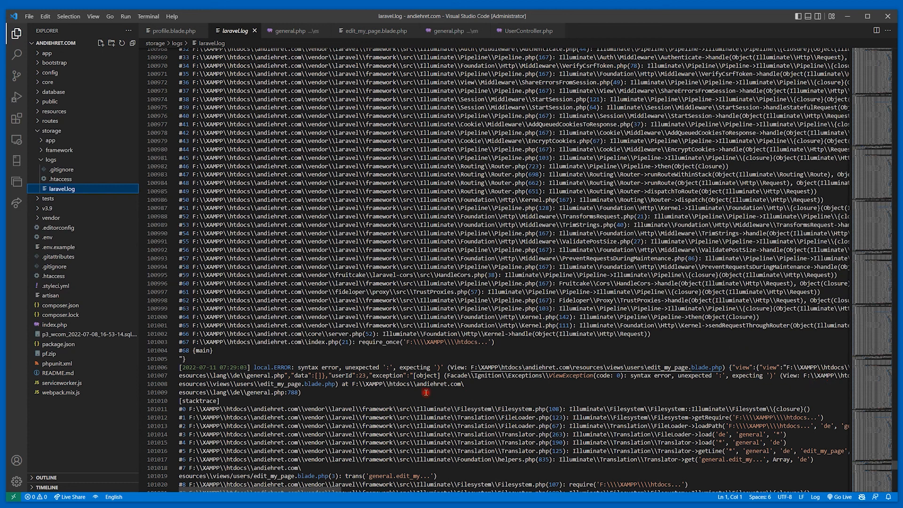
pyautogui.click(669, 382)
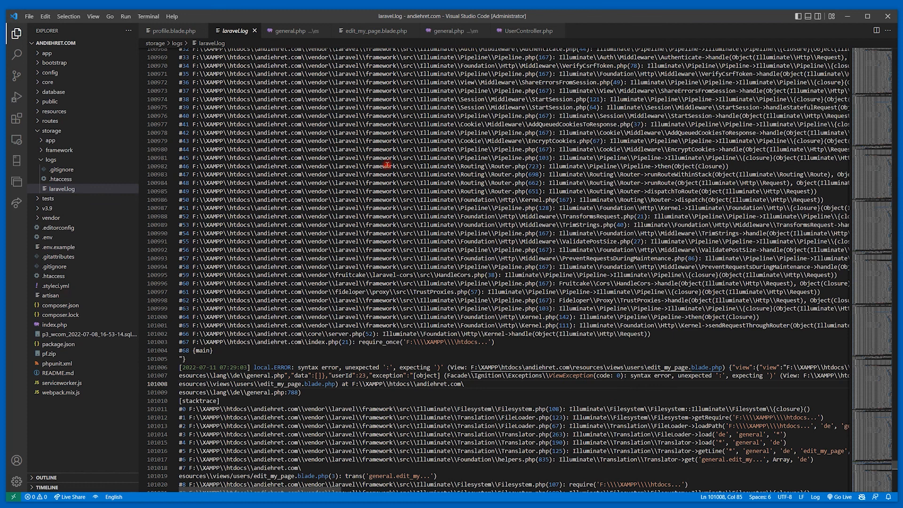
# - Copy laravel.log from the storage/logs folder to the desktop, and check for the file in the Desktop folder
pyautogui.moveTo(362, 18); pyautogui.dragTo(387, 127)
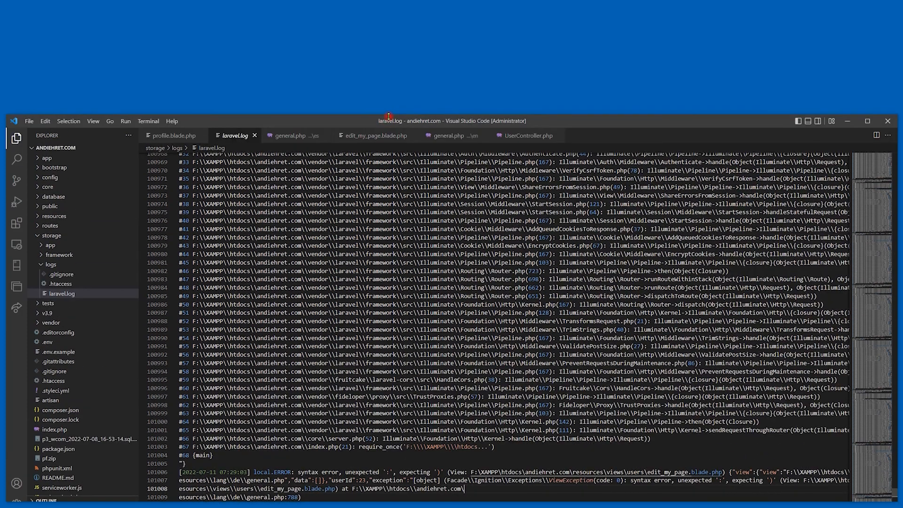
pyautogui.moveTo(108, 299); pyautogui.dragTo(221, 75)
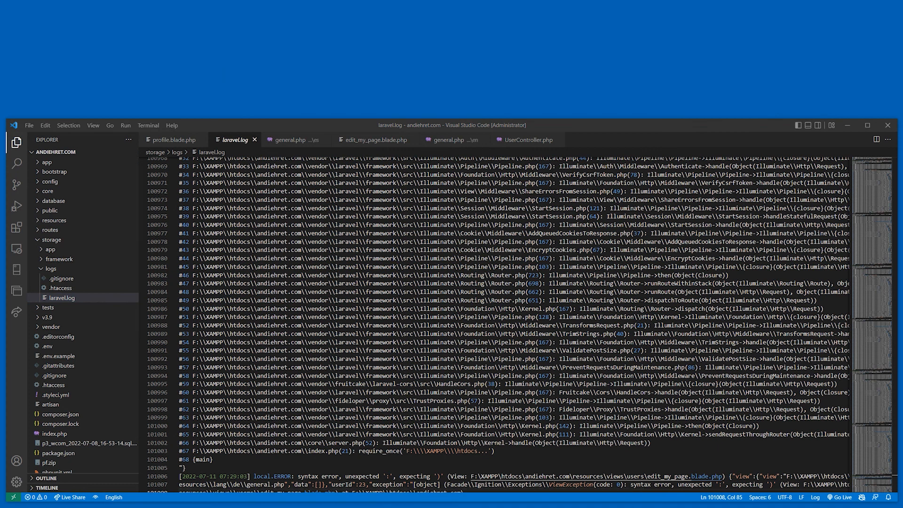
pyautogui.click(715, 505)
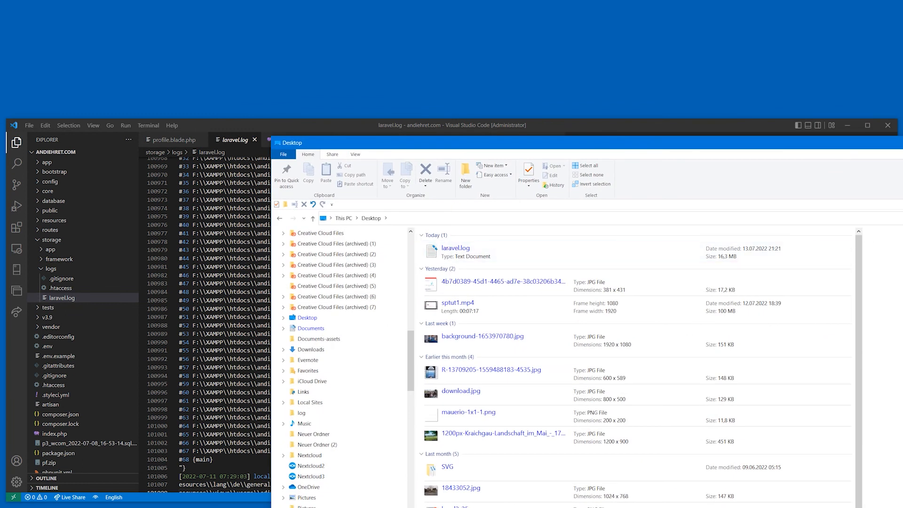
pyautogui.moveTo(800, 142); pyautogui.dragTo(902, 98)
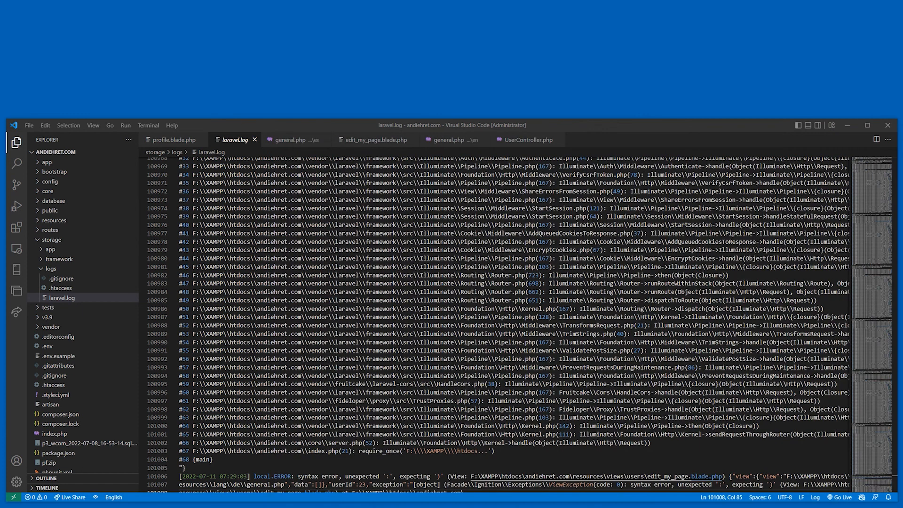
pyautogui.click(706, 400)
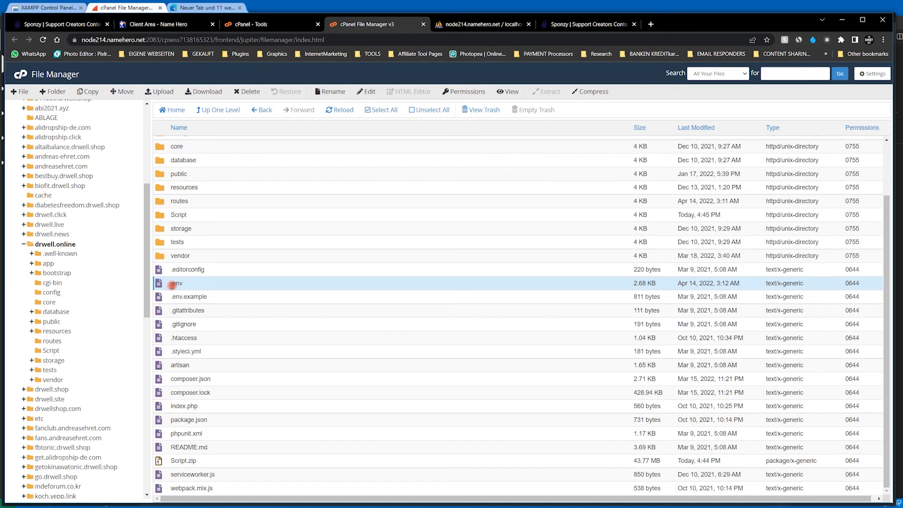
# - In the cPanel File Manager, open the drwell.online .env file for editing and highlight the database settings from DB_CONNECTION through DB_PASSWORD
pyautogui.rightClick(177, 285)
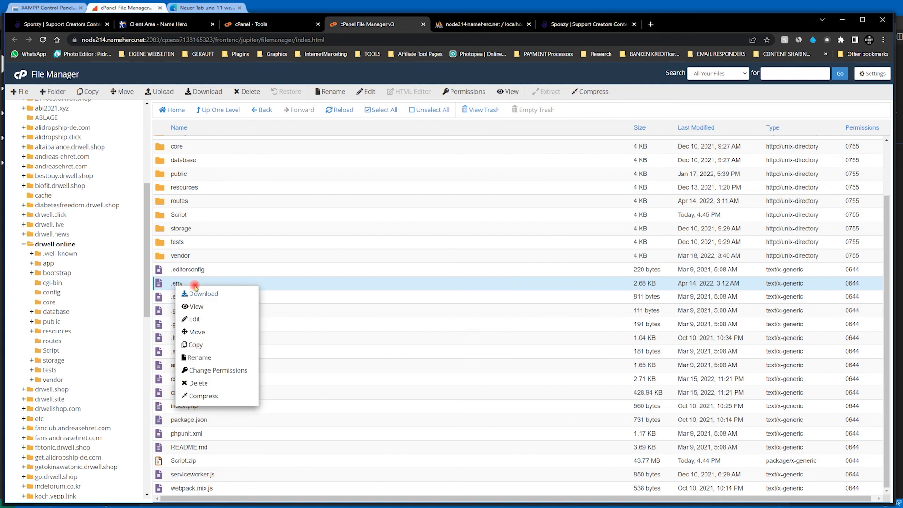
pyautogui.click(198, 324)
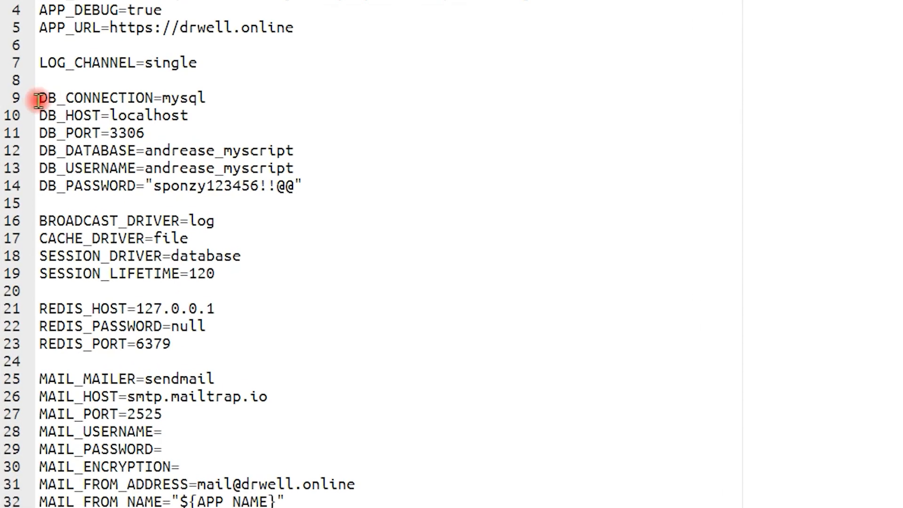
pyautogui.moveTo(39, 96); pyautogui.dragTo(306, 185)
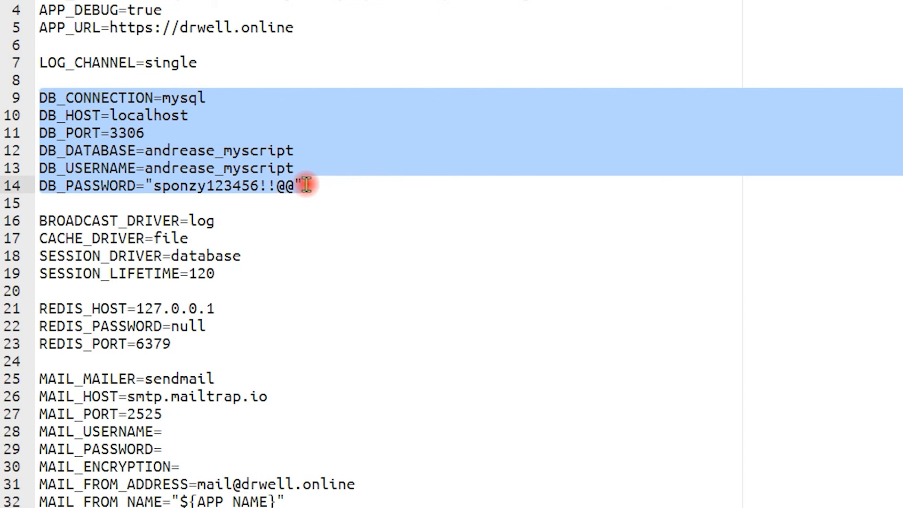